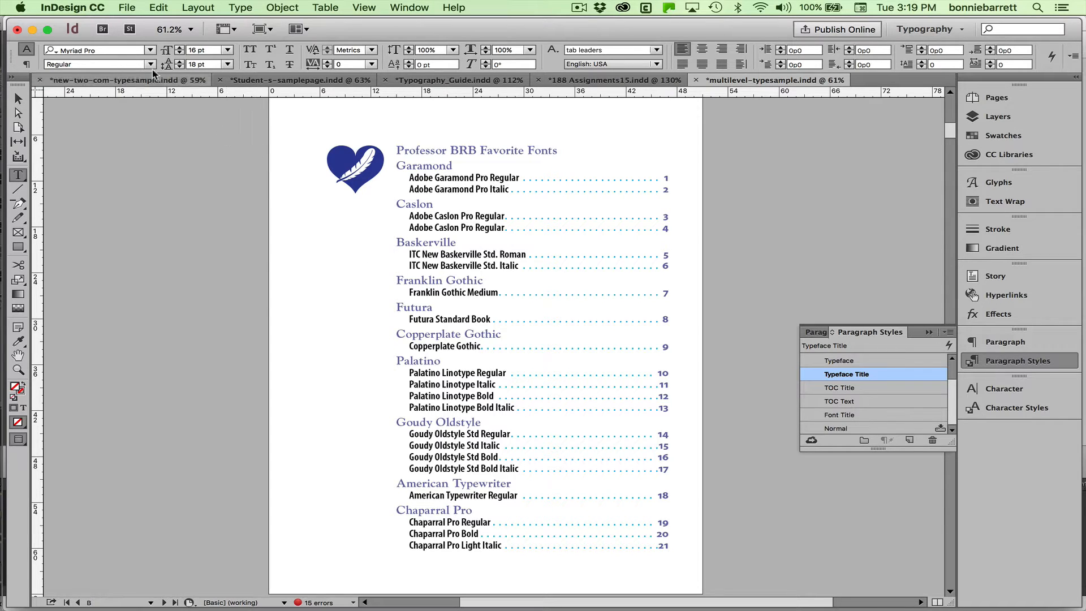
Review the table of contents settings for the included Typeface Title and Font Title styles, leaving them unchanged.
left_click(193, 9)
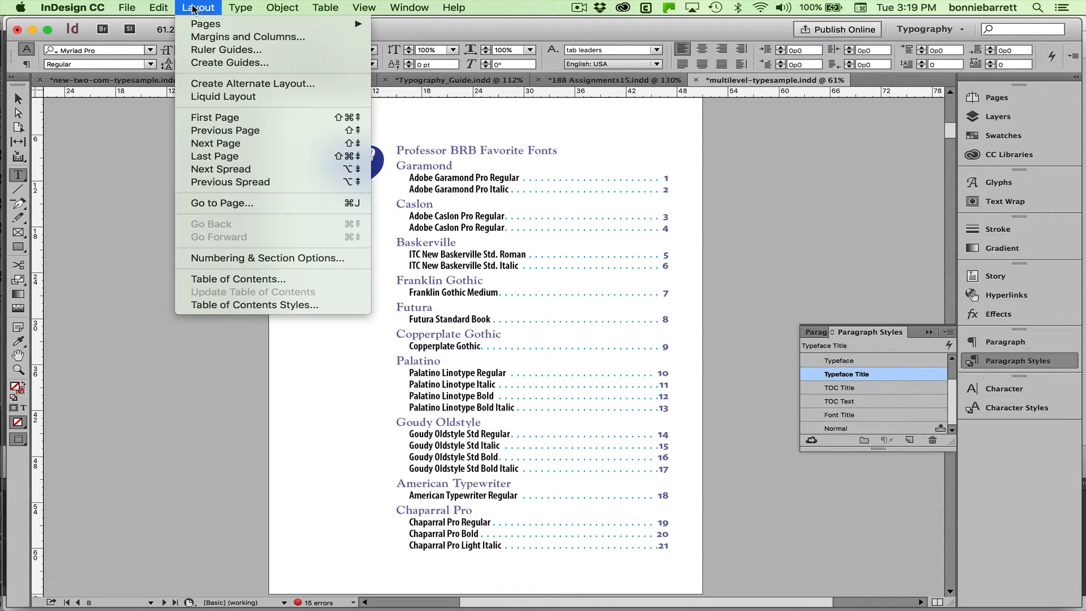
left_click(203, 280)
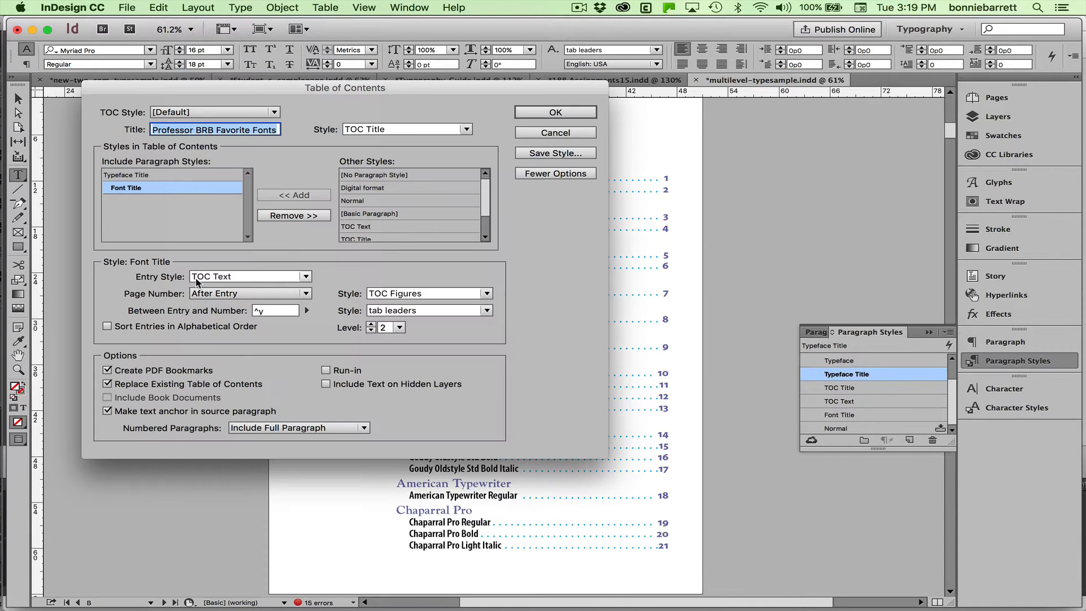
left_click(155, 175)
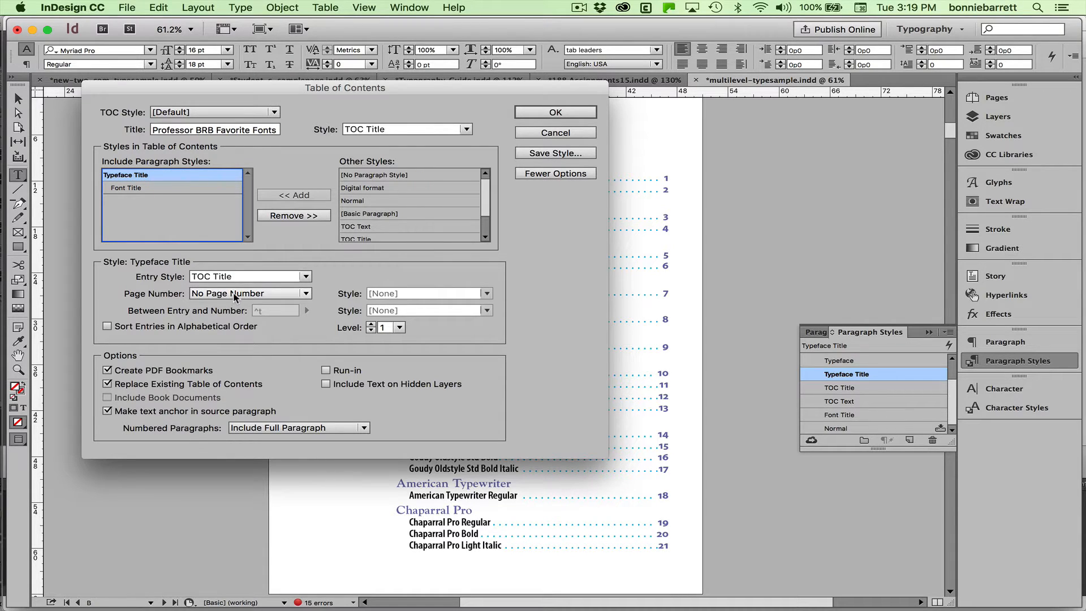
left_click(136, 189)
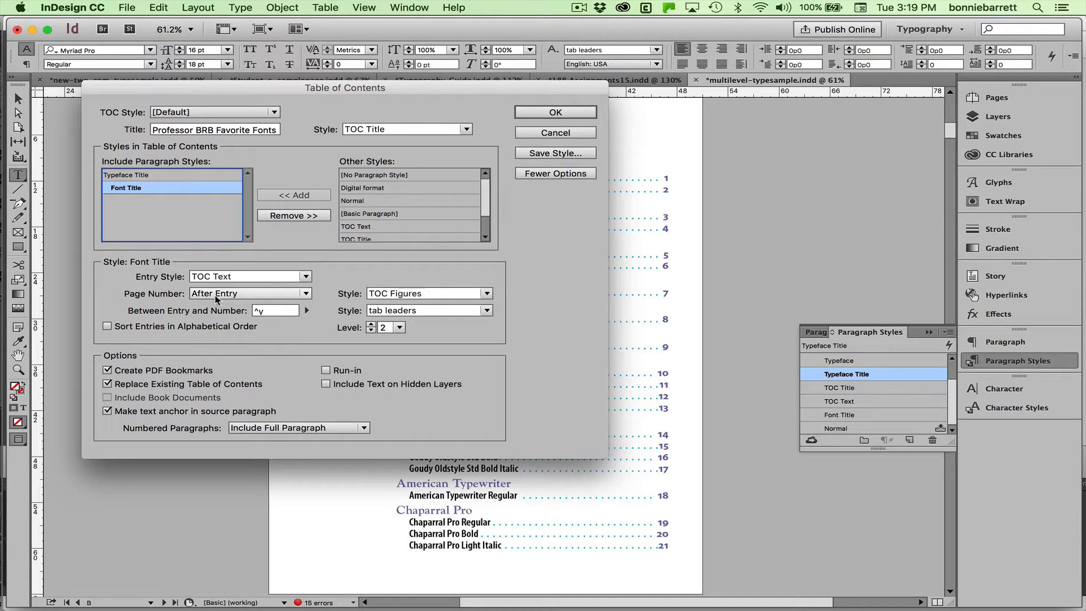
left_click(557, 134)
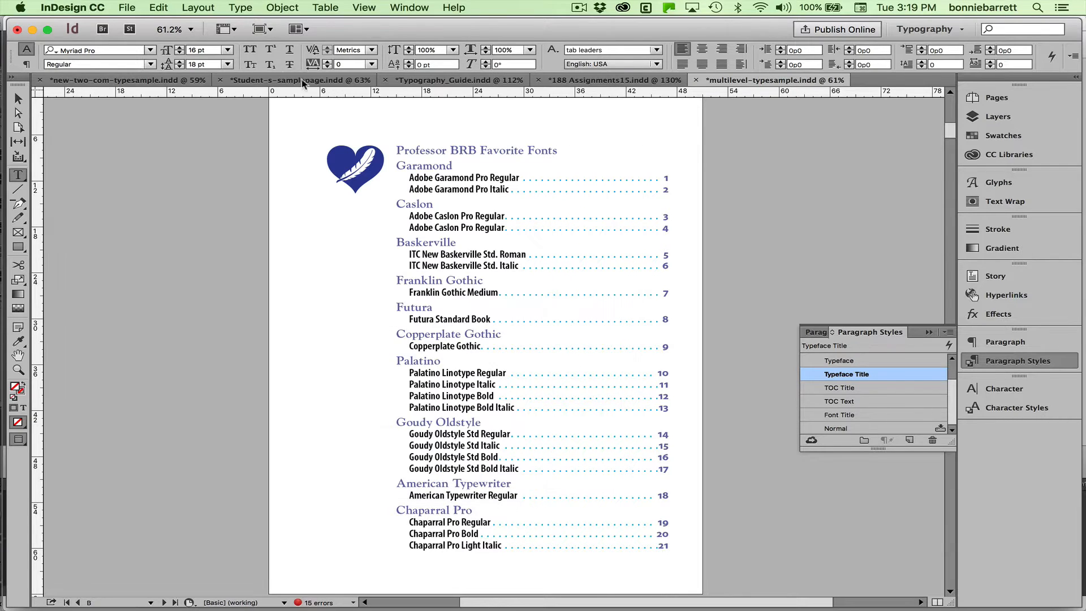
In the Student-s-samplepage document, create a new paragraph style named Typeface Title, based on Typeface.
left_click(279, 82)
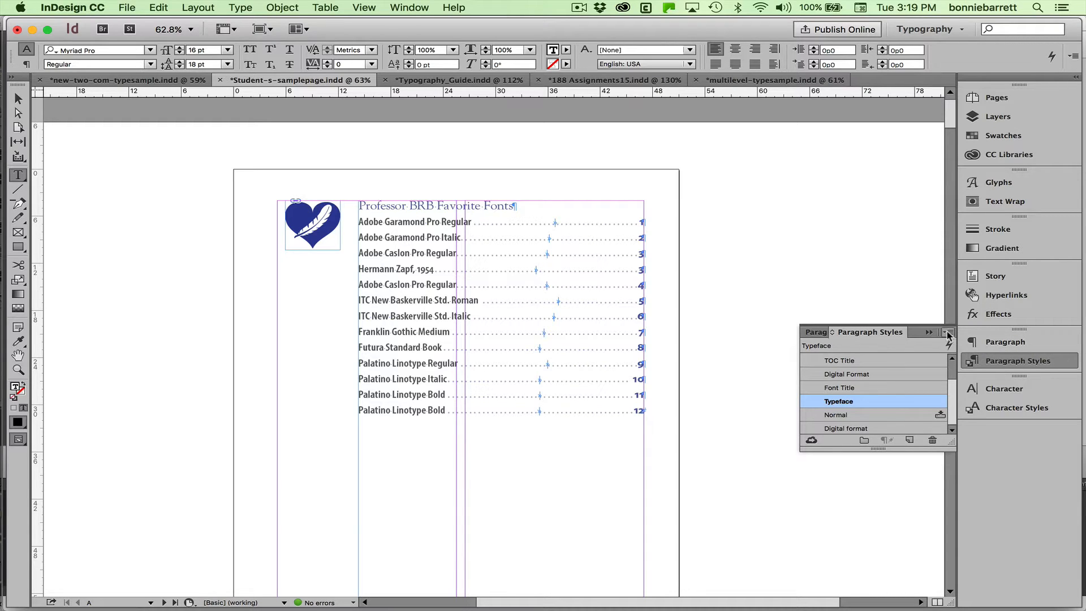
scroll(952, 350, "up", 2)
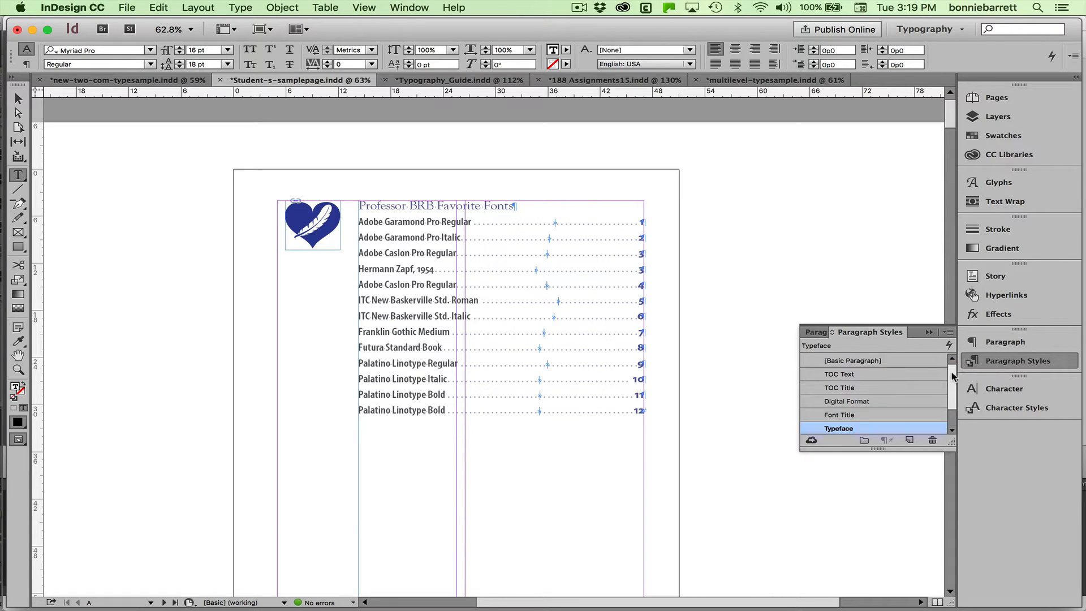
left_click(950, 334)
left_click(1032, 461)
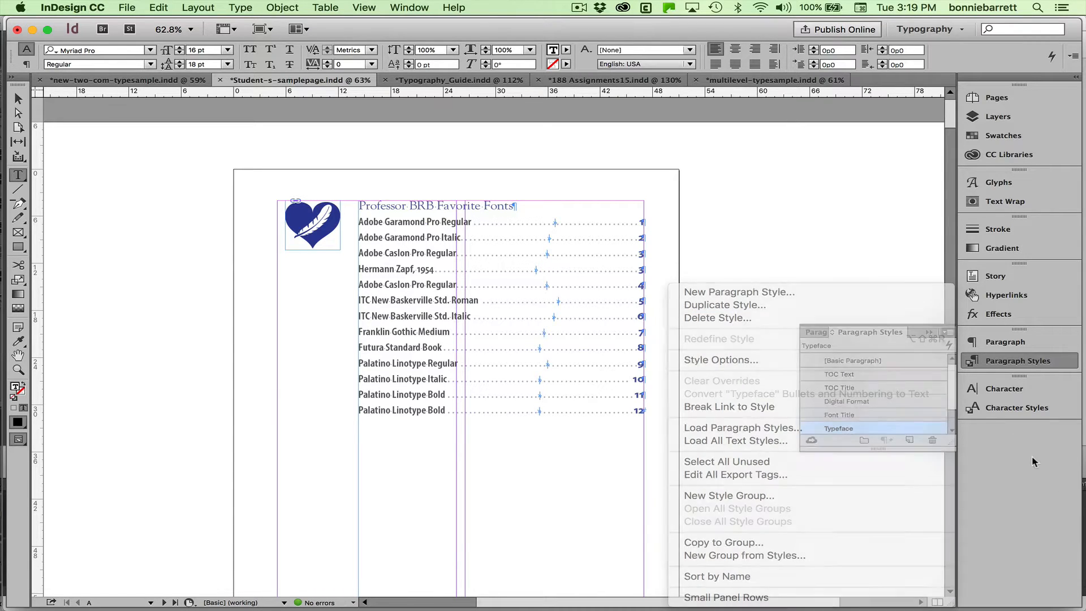
left_click_drag(952, 384, 952, 404)
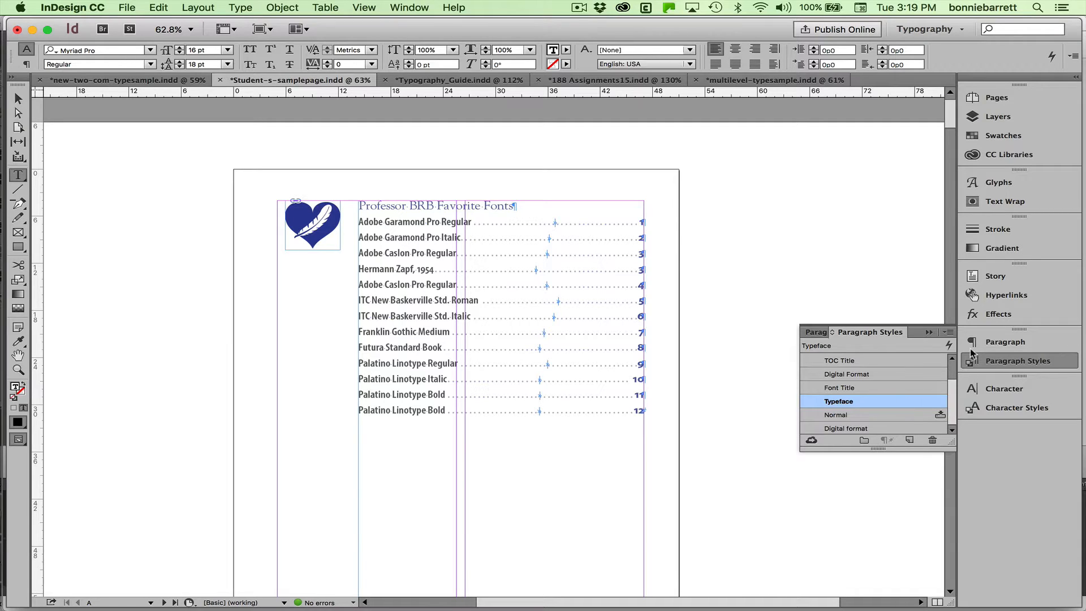
left_click(949, 333)
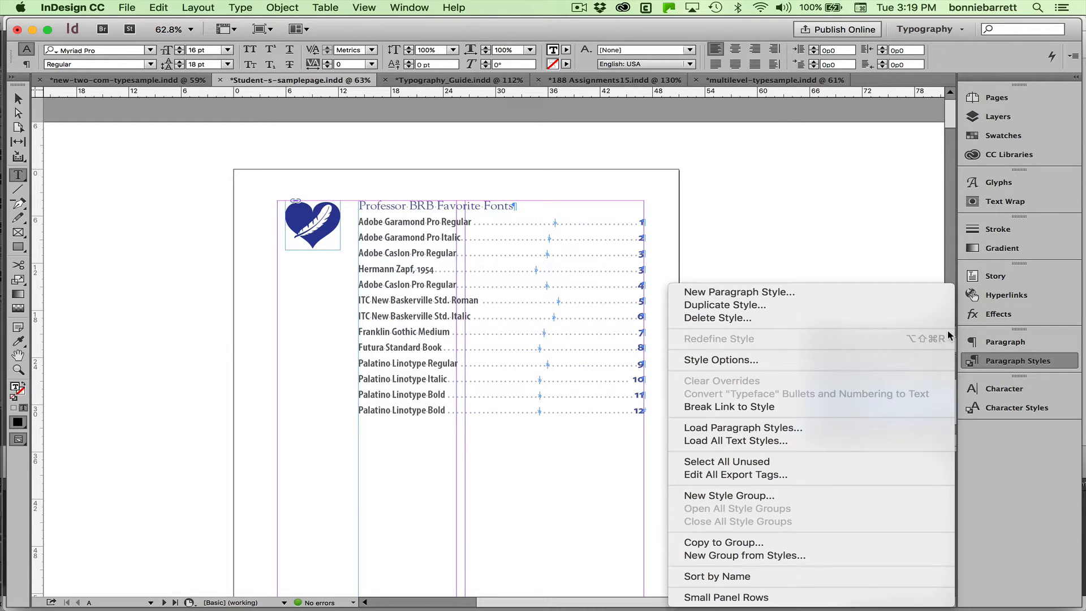
left_click(816, 293)
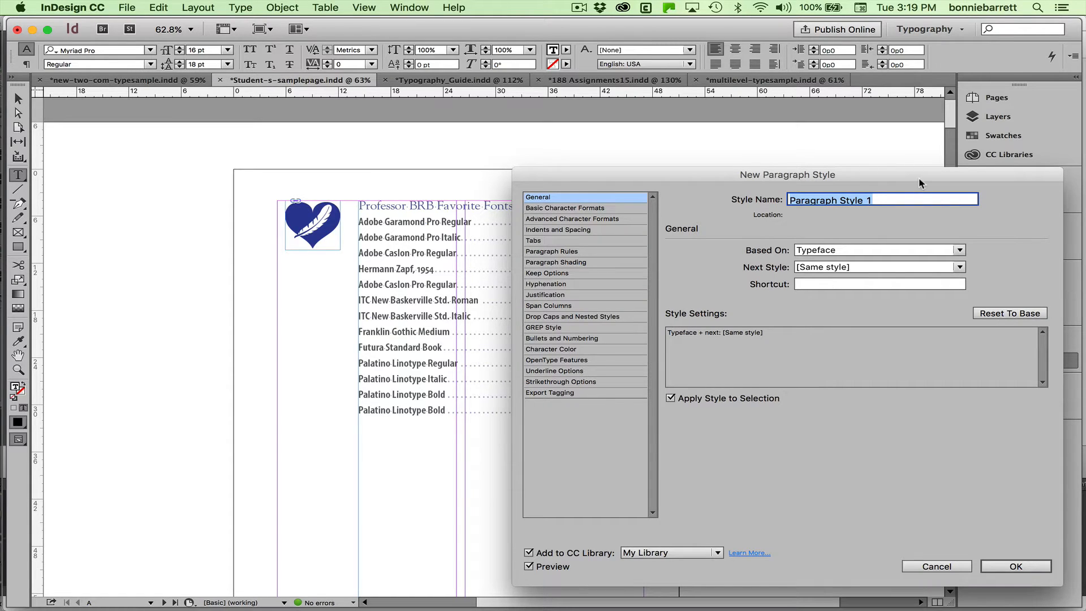
type("Typeface Title")
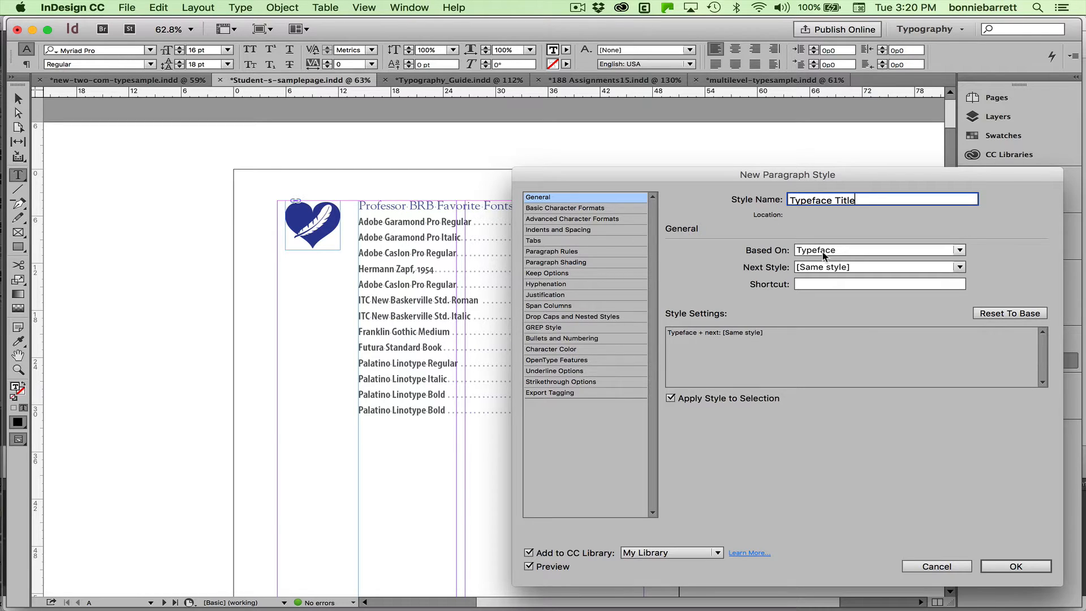
left_click(1016, 567)
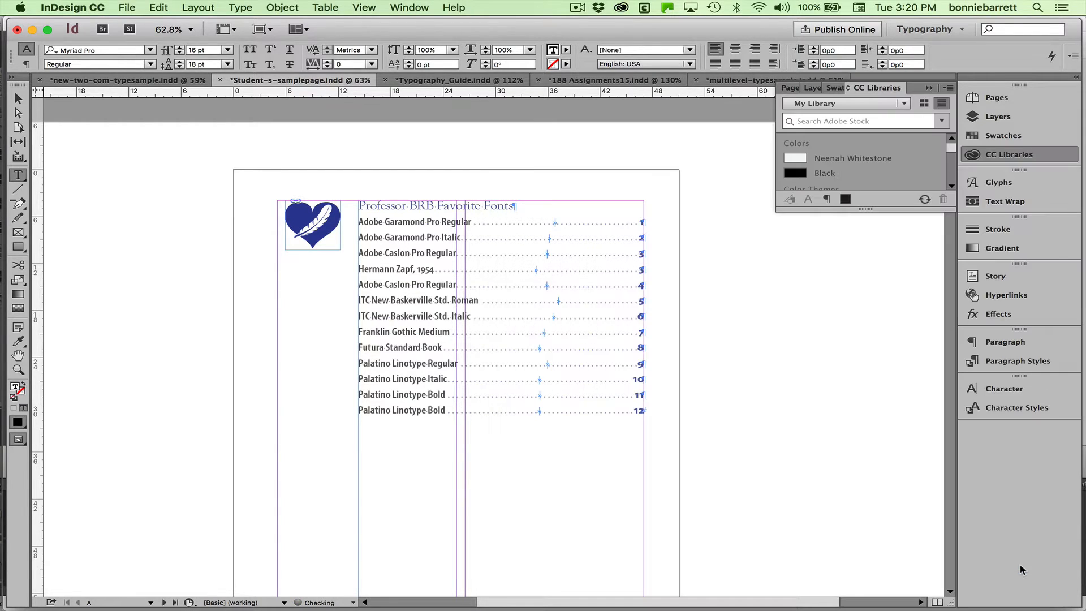
Go to page 1, select the Adobe Garamond Pro heading and check its paragraph style.
left_click(971, 99)
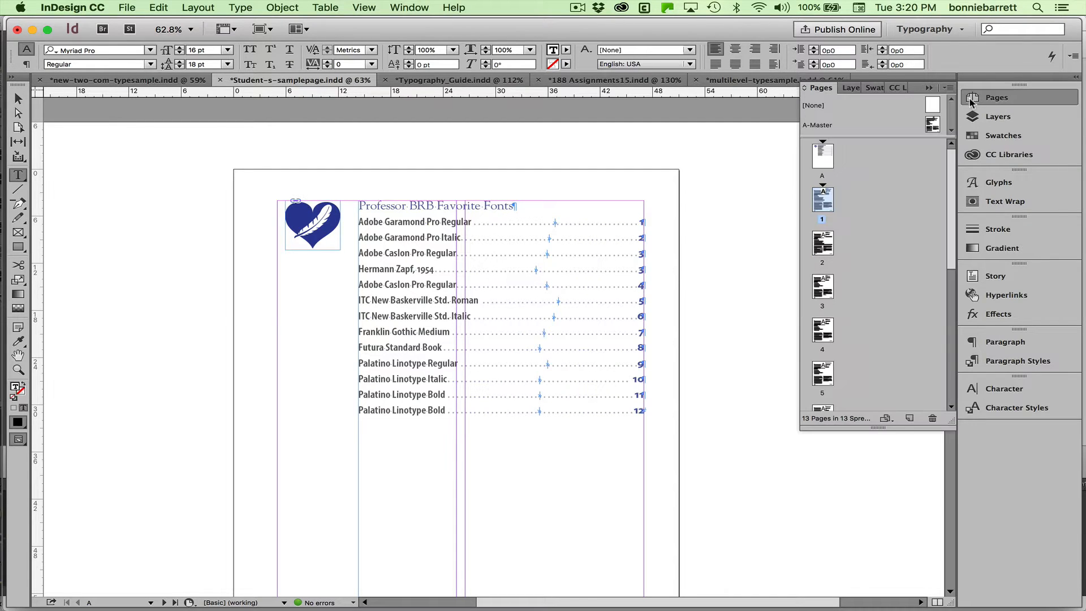
double_click(824, 200)
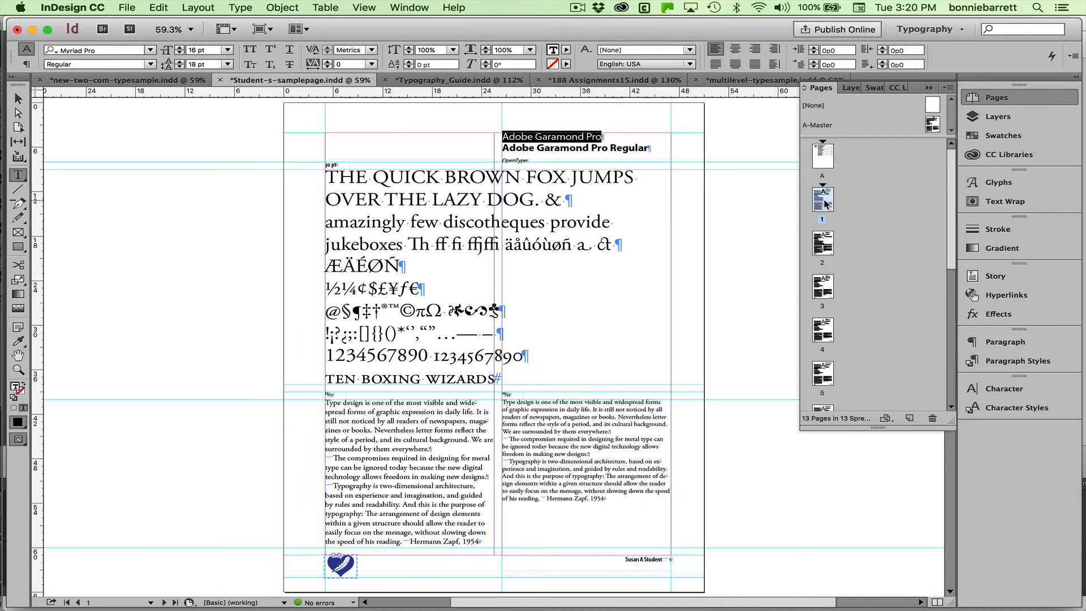
left_click_drag(603, 136, 505, 126)
left_click_drag(602, 136, 483, 121)
left_click(1033, 365)
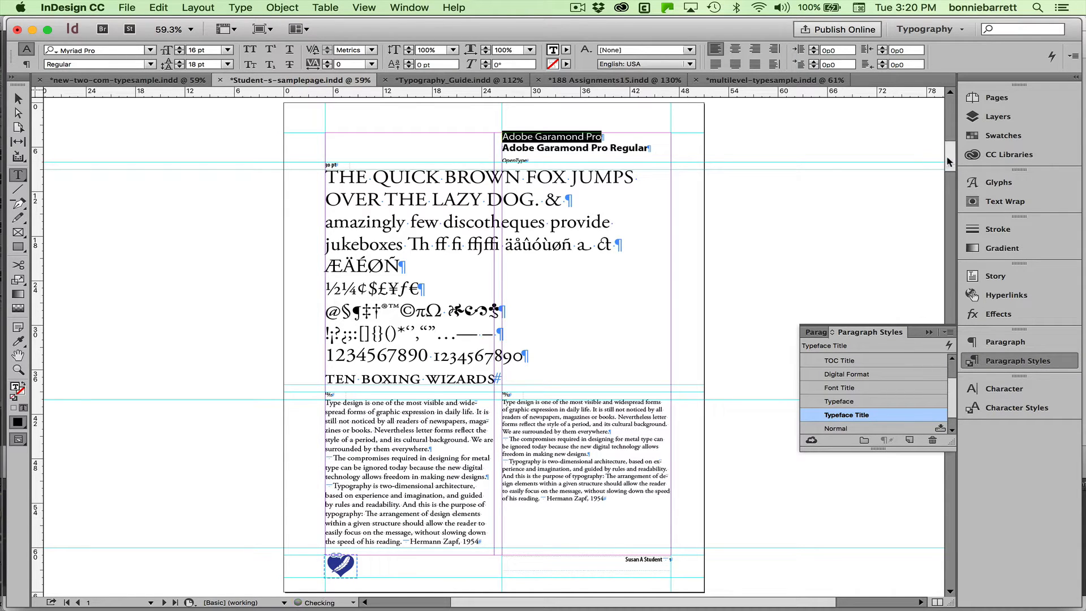
Apply the Typeface Title paragraph style to the Adobe Caslon Pro heading on page 3.
left_click_drag(947, 164, 948, 235)
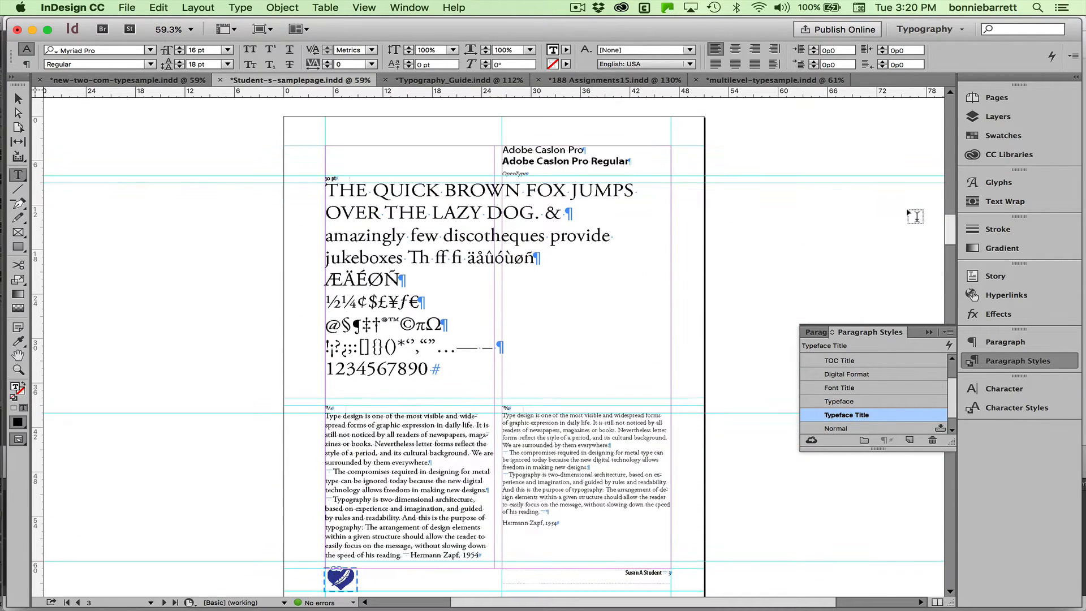
left_click_drag(579, 147, 497, 147)
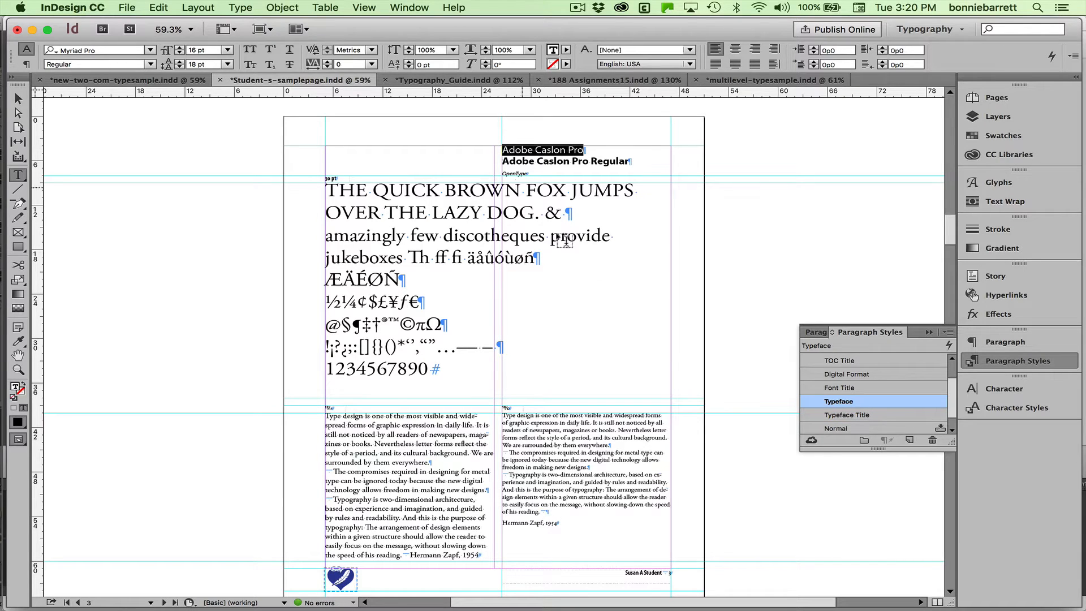
left_click(852, 417)
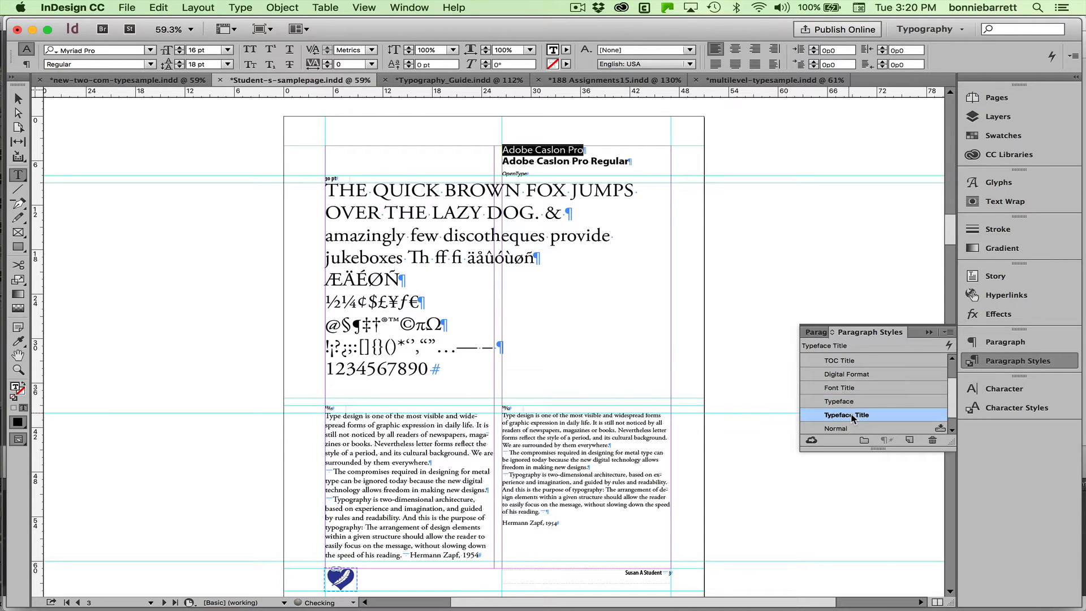
Apply the Typeface Title paragraph style to the Baskerville heading on page 5.
left_click_drag(952, 220, 957, 292)
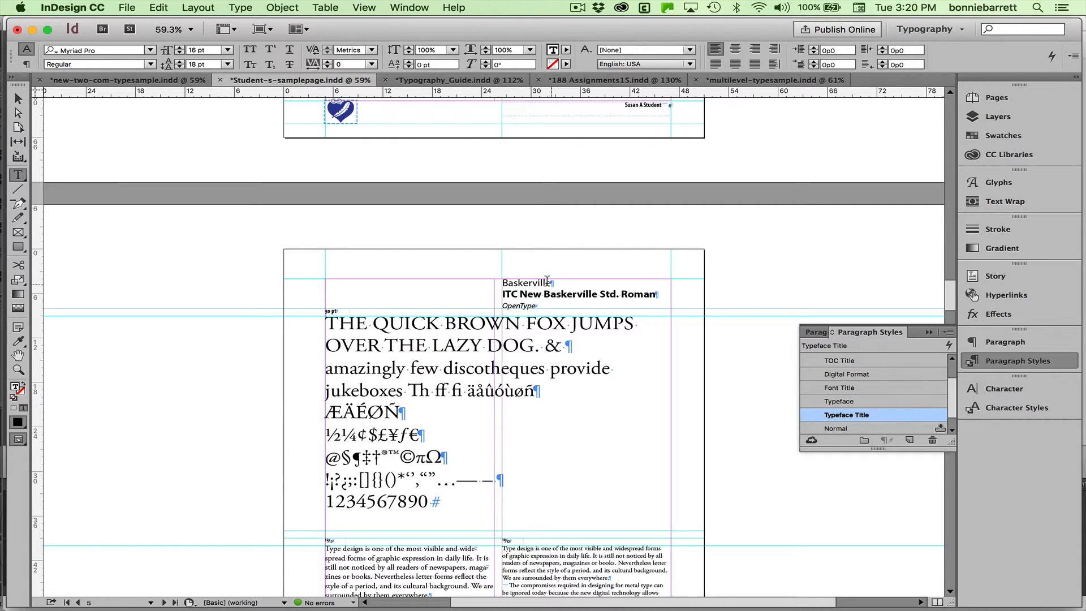
left_click_drag(547, 280, 496, 282)
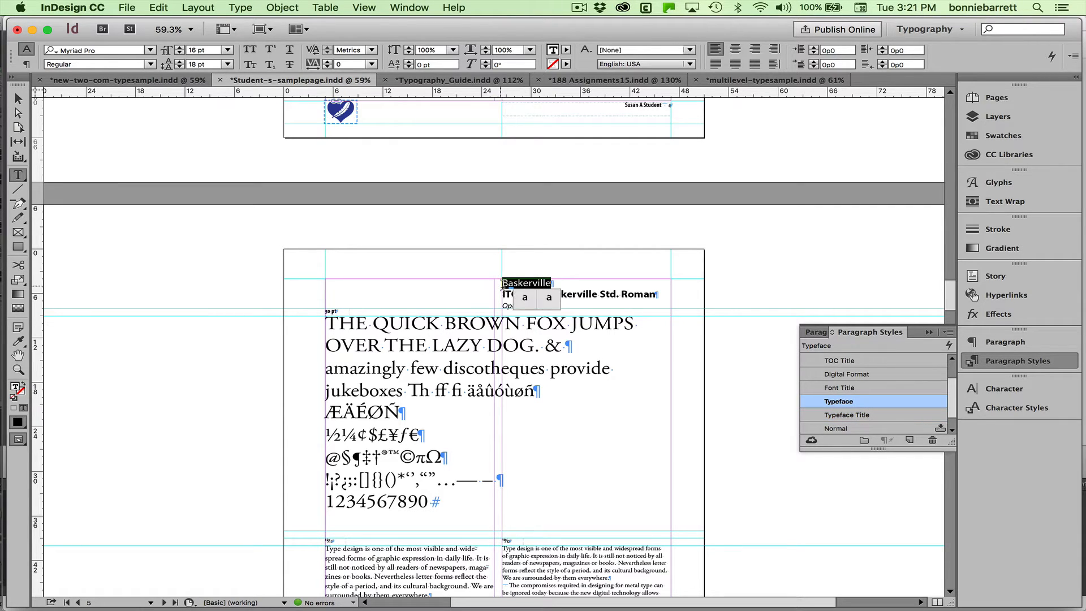
left_click(843, 416)
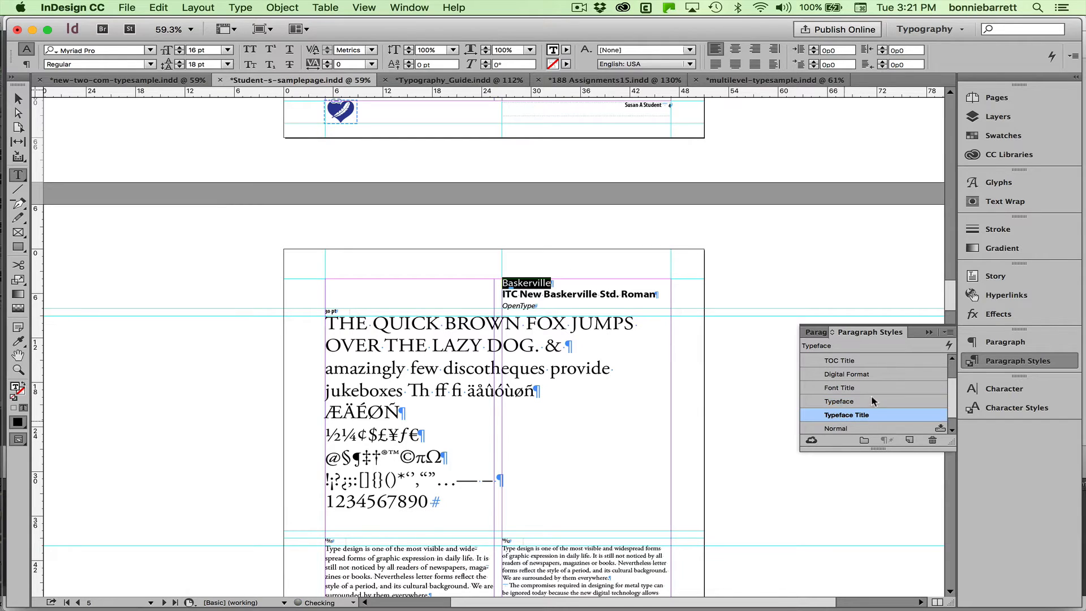
Skip the repeated Baskerville heading on page 6 and apply the Typeface Title paragraph style to the Franklin Gothic heading on page 7.
left_click_drag(954, 298, 952, 330)
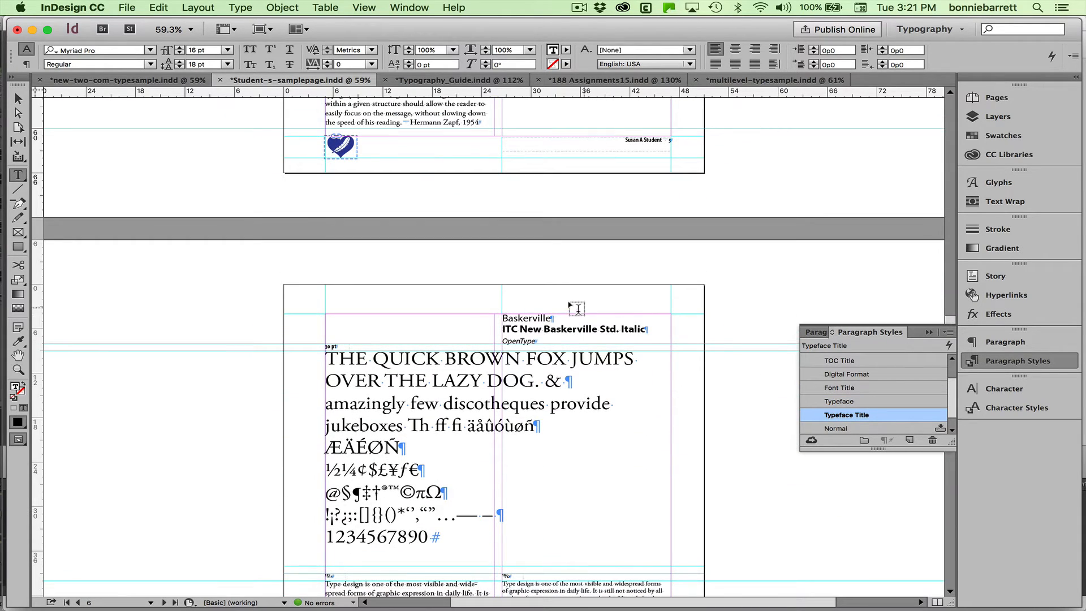
left_click(544, 318)
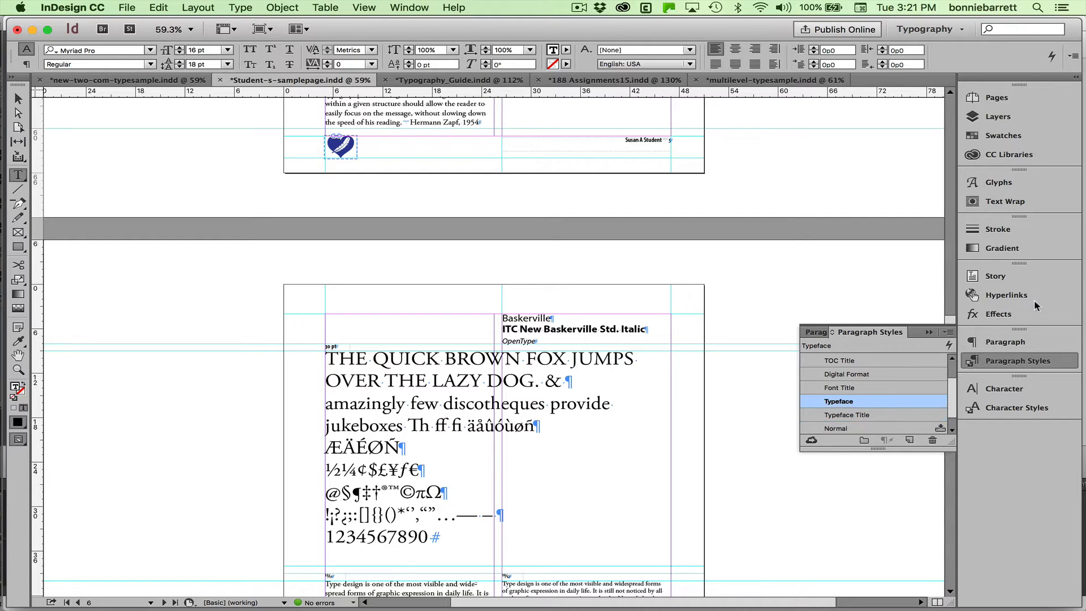
left_click(950, 355)
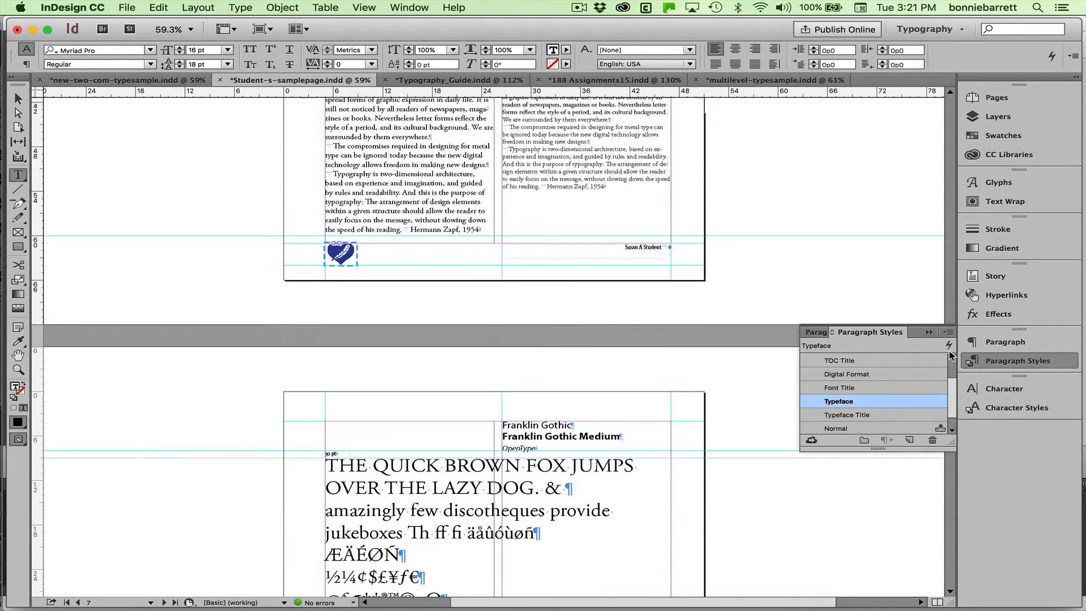
scroll(950, 355, "down", 5)
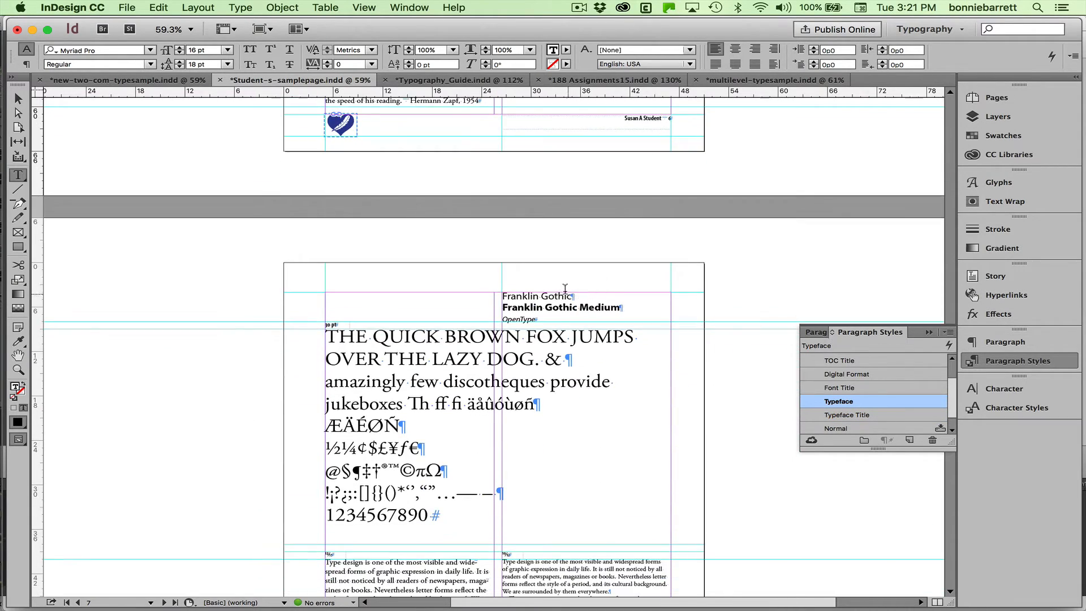
left_click_drag(572, 296, 497, 295)
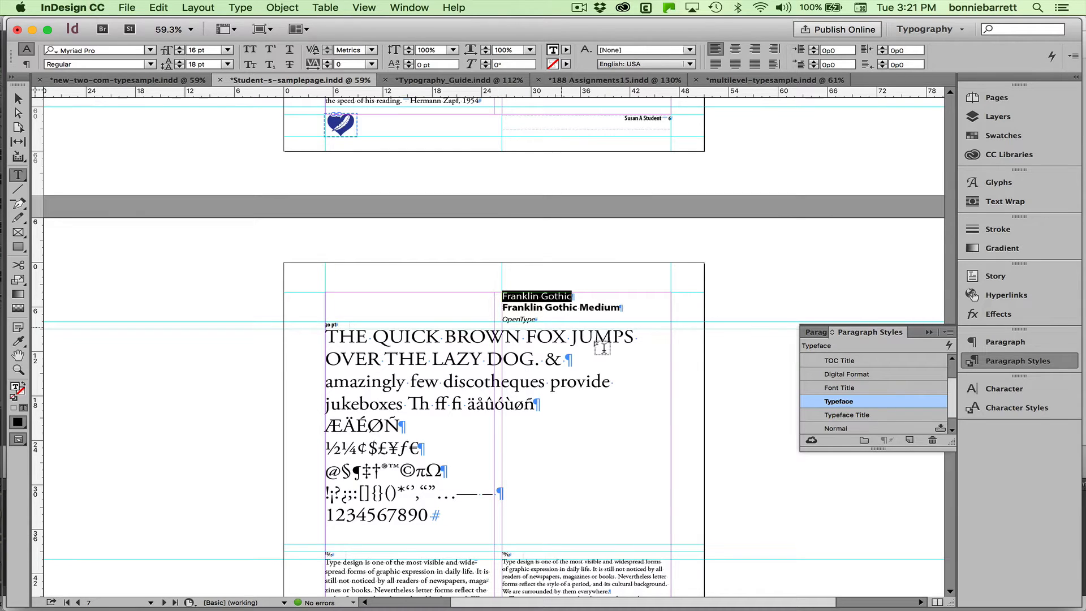
left_click(873, 417)
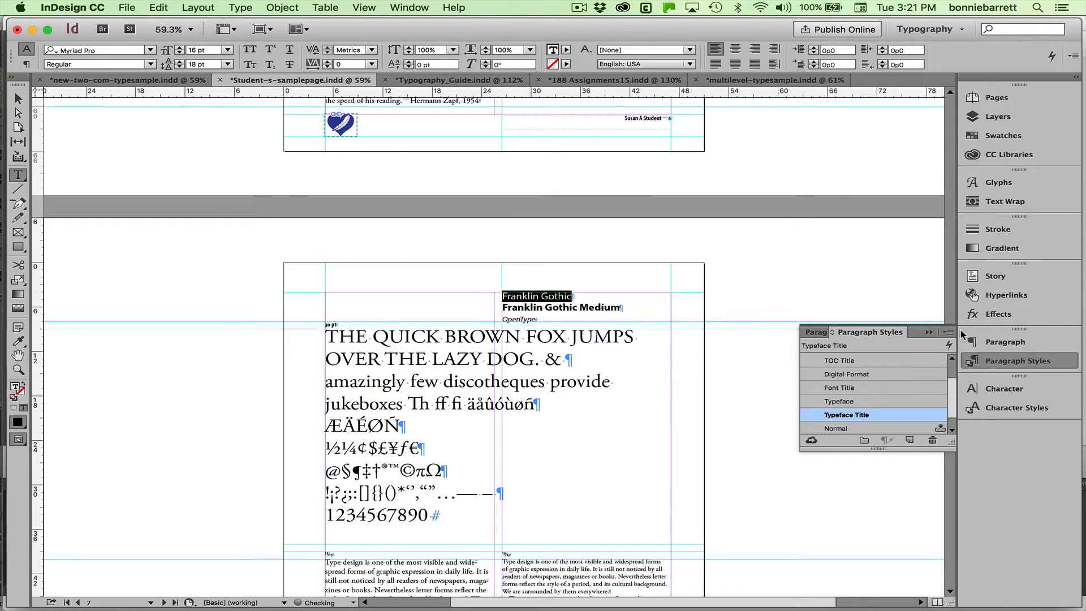
left_click(968, 361)
Apply the Typeface Title paragraph style to the Futura heading on page 8.
left_click_drag(947, 367, 948, 399)
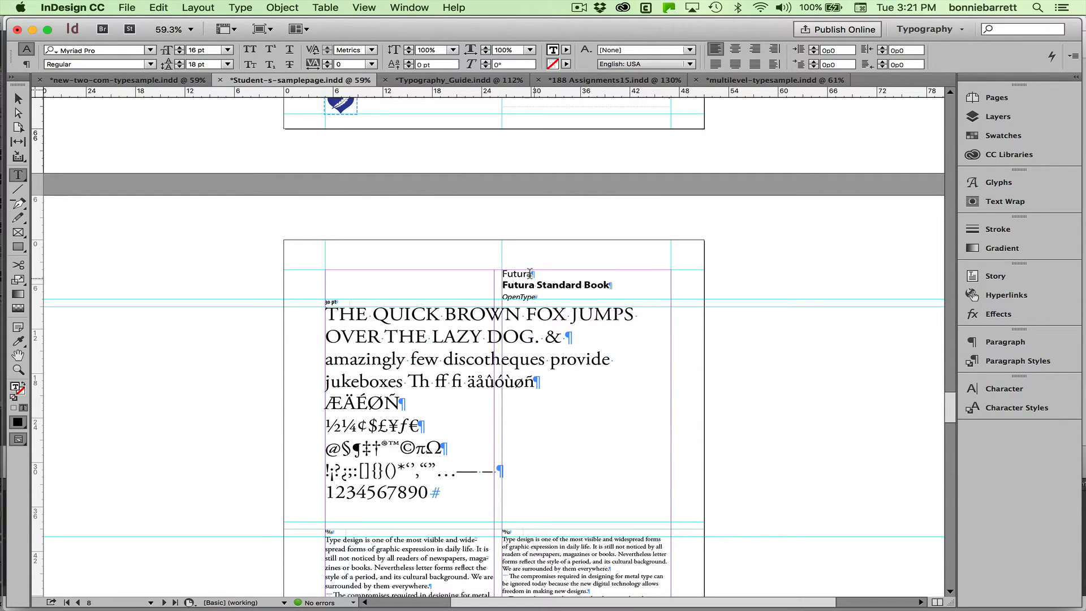
left_click_drag(532, 274, 485, 272)
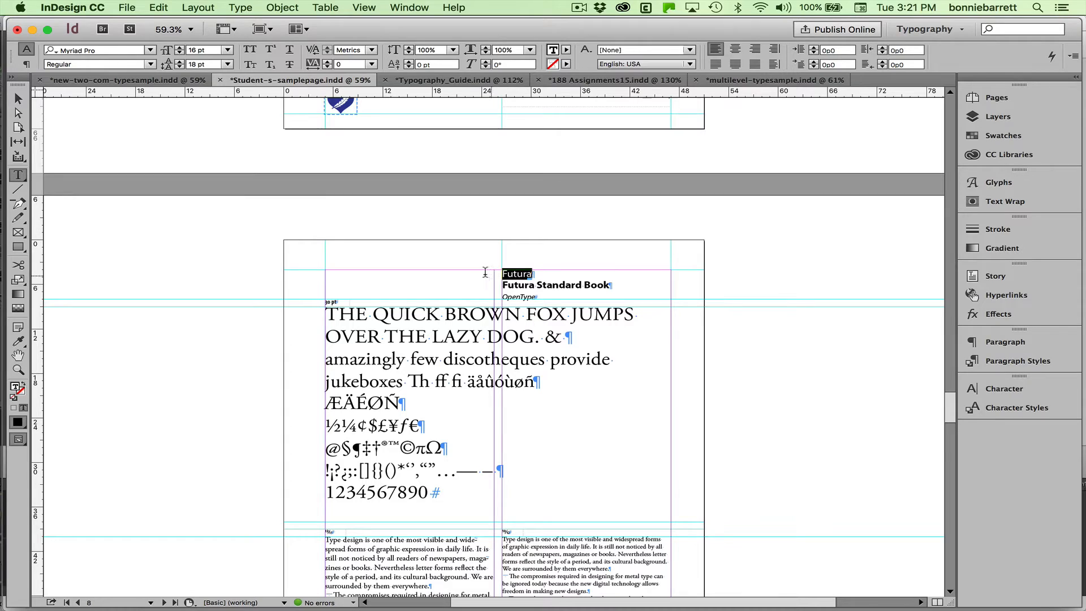
left_click(1021, 360)
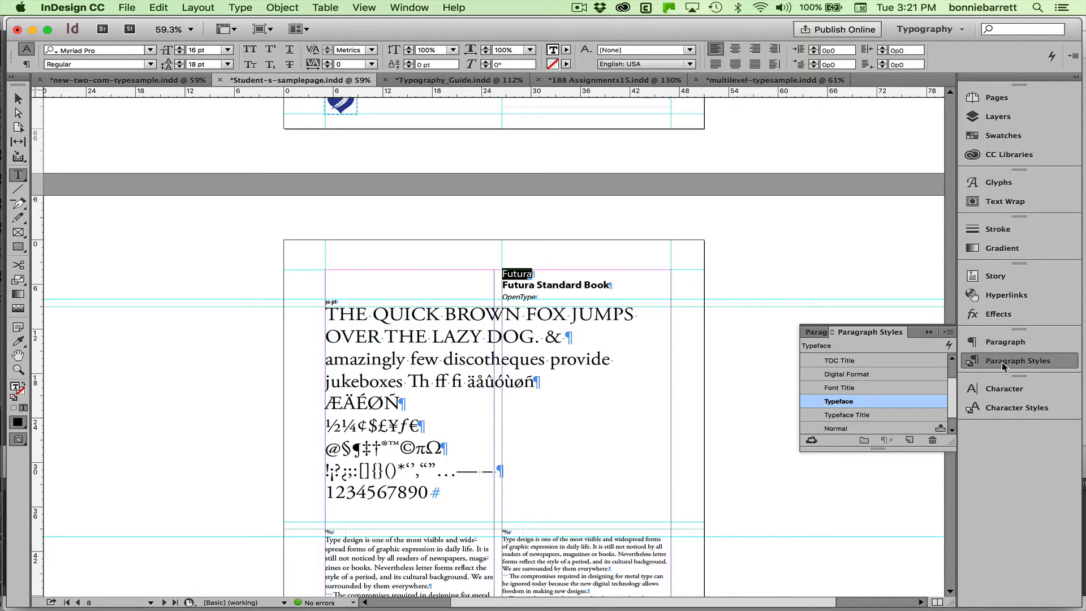
left_click(899, 415)
left_click(928, 332)
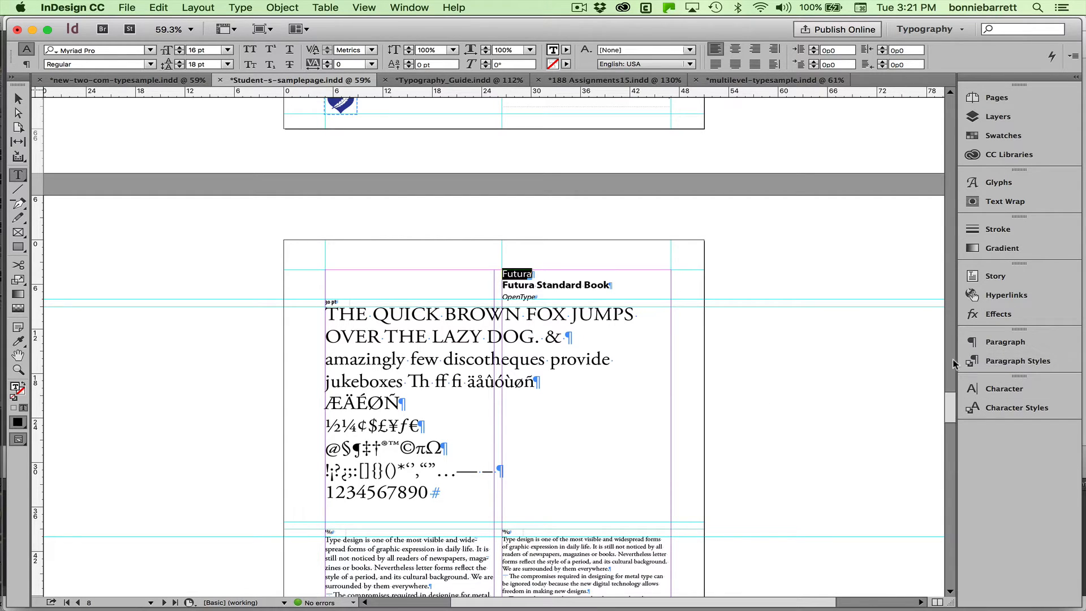
Apply the Typeface Title paragraph style to the Palatino heading on page 9.
left_click_drag(953, 413, 953, 449)
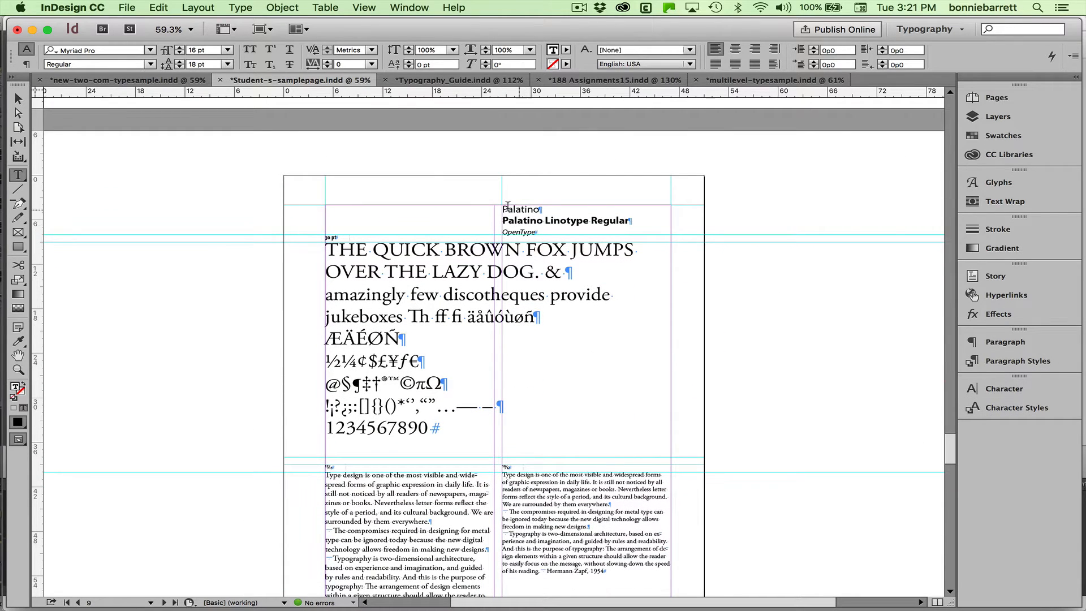
left_click_drag(502, 208, 541, 209)
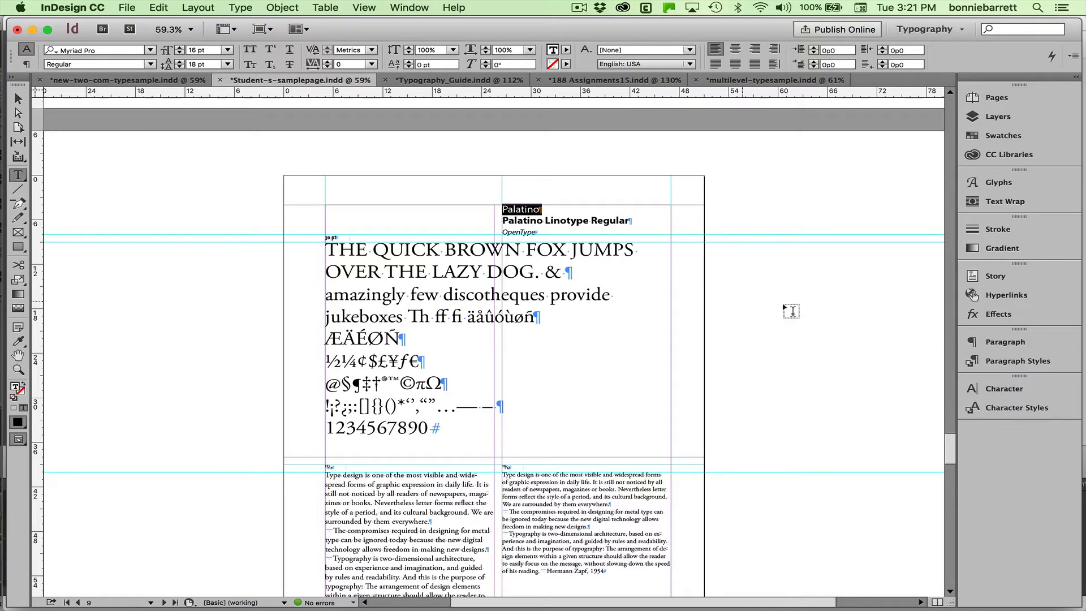
left_click(1016, 362)
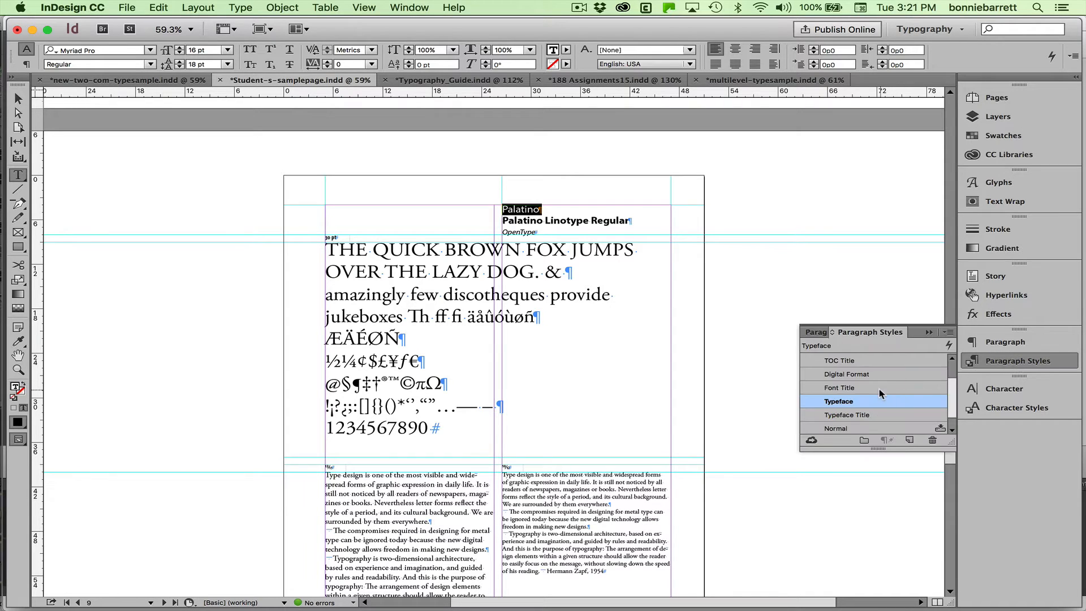
left_click(877, 414)
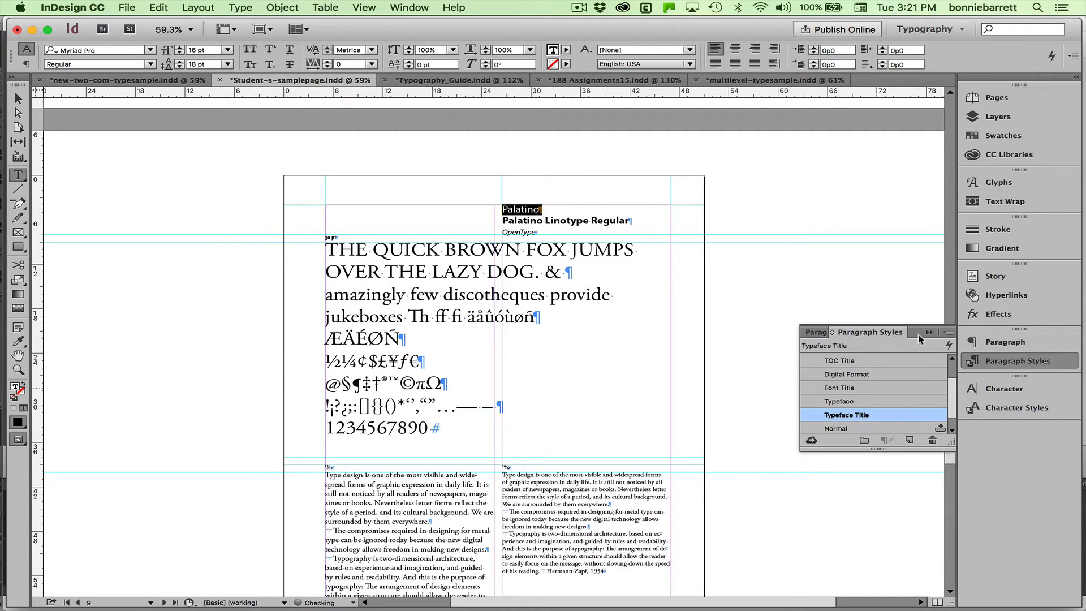
left_click(928, 332)
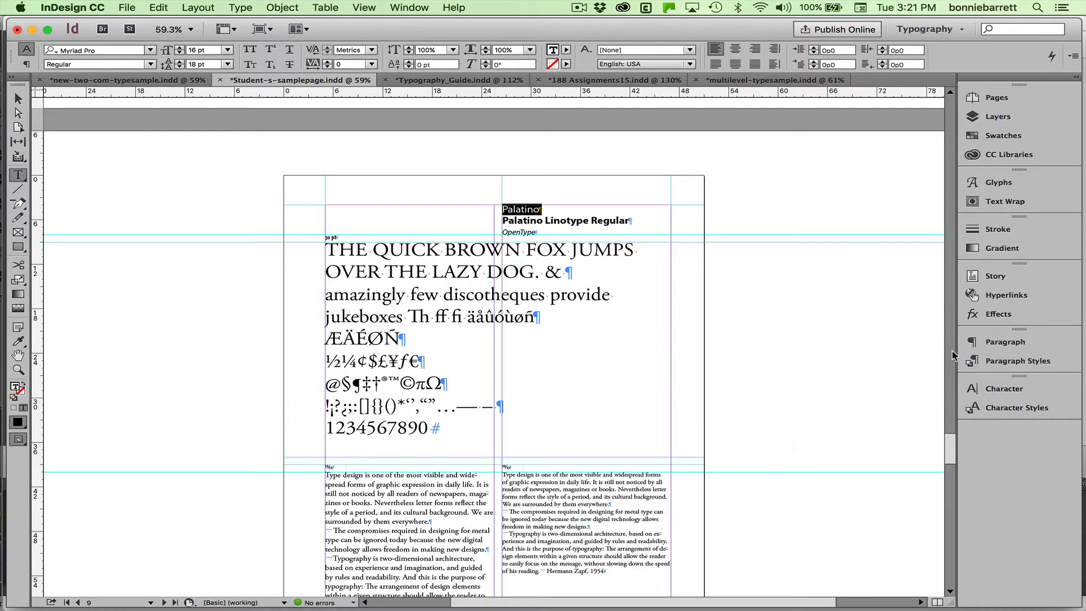
Open the table of contents settings and replace Font Title with Typeface Title in the included paragraph styles.
scroll(951, 445, "down", 10)
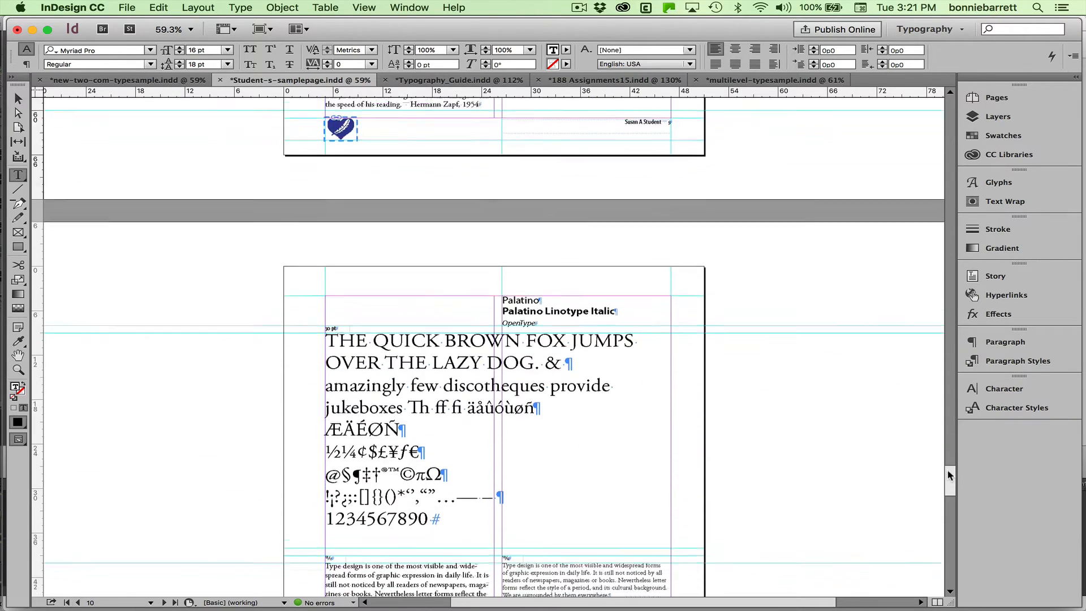
left_click_drag(950, 477, 947, 582)
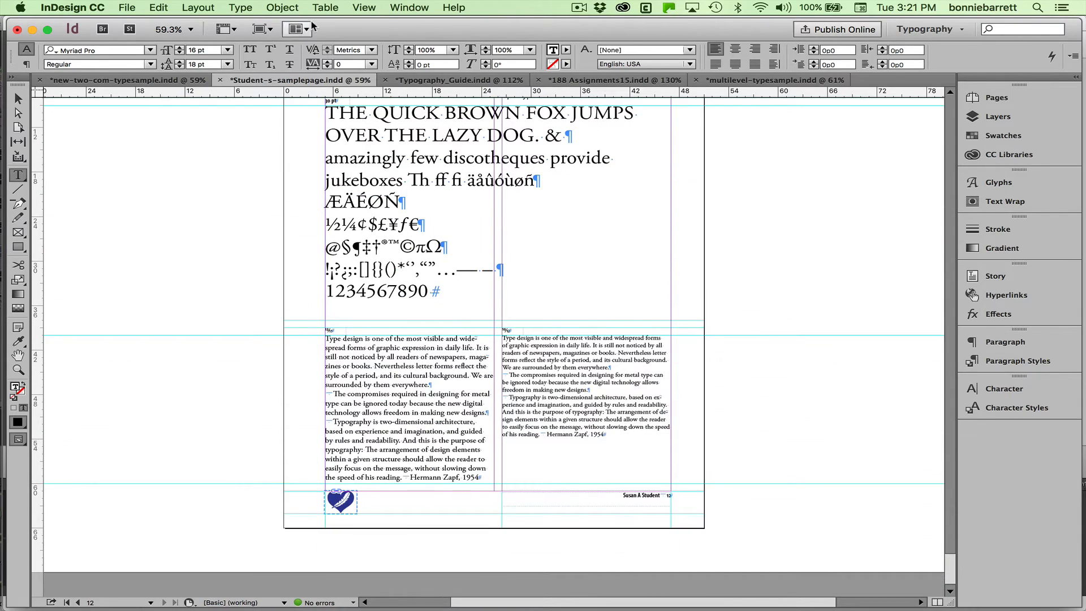
left_click(193, 8)
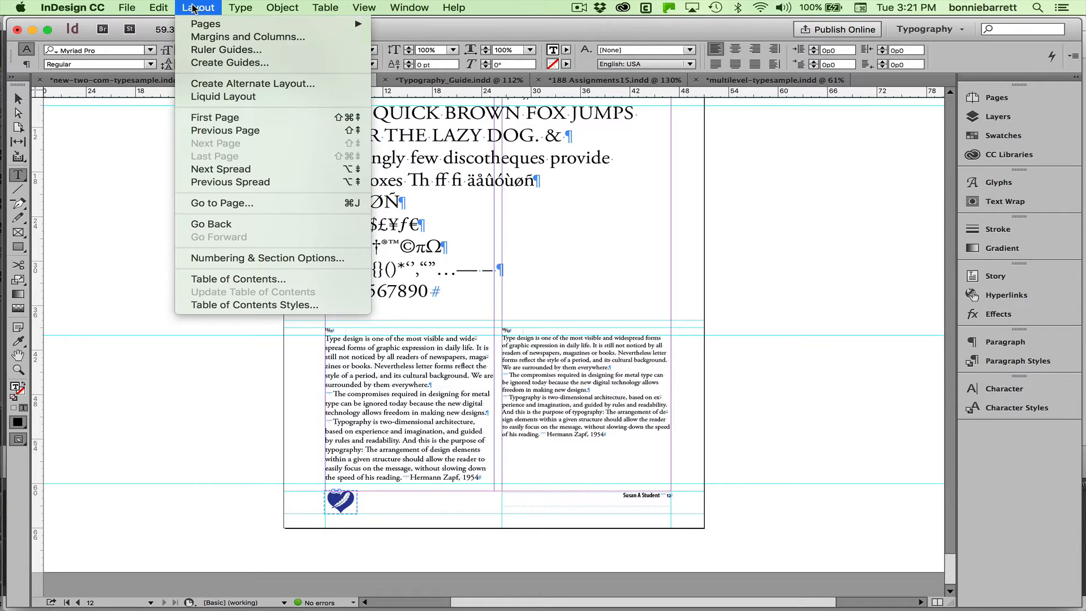
left_click(238, 278)
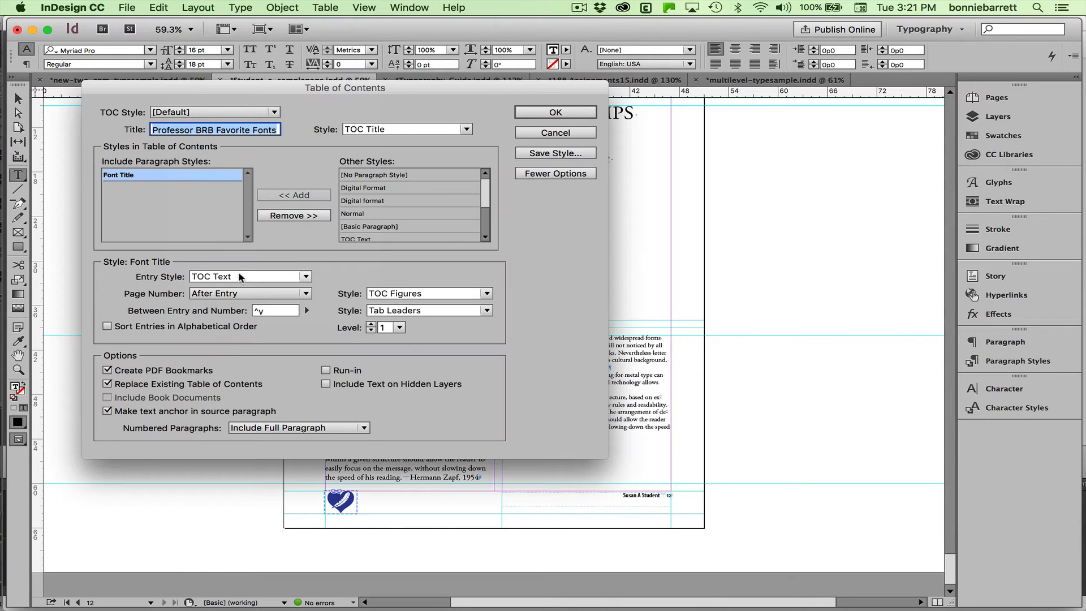
left_click(282, 216)
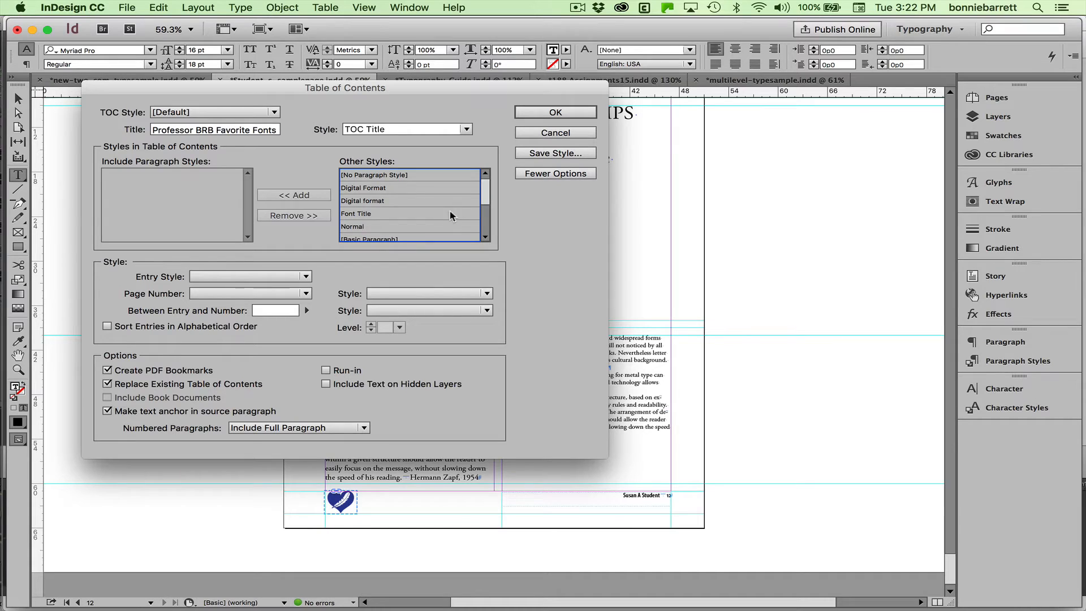
left_click_drag(485, 199, 490, 225)
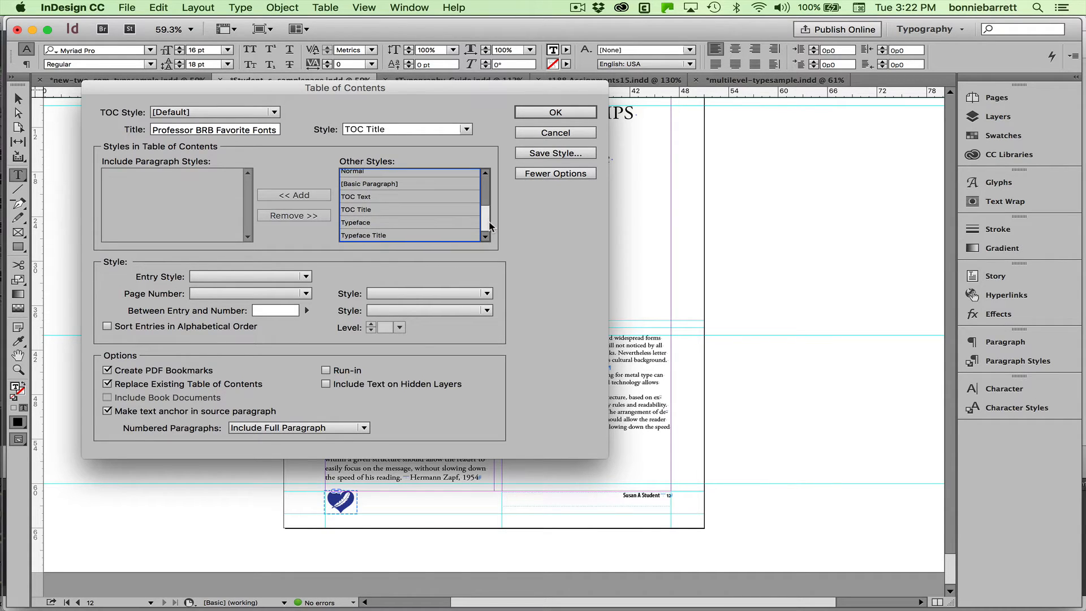
left_click(373, 236)
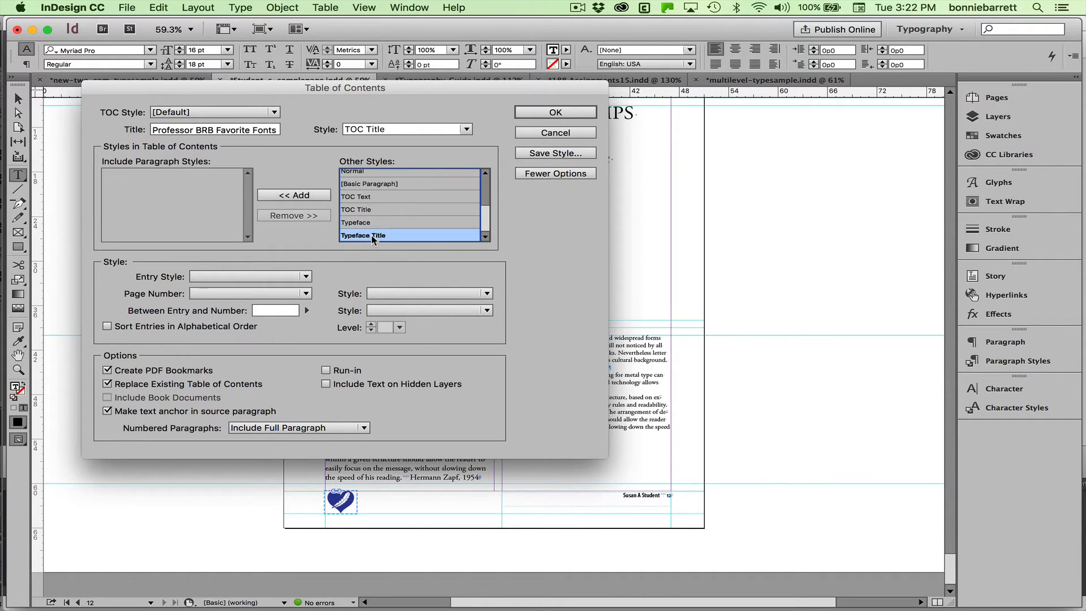
left_click(307, 195)
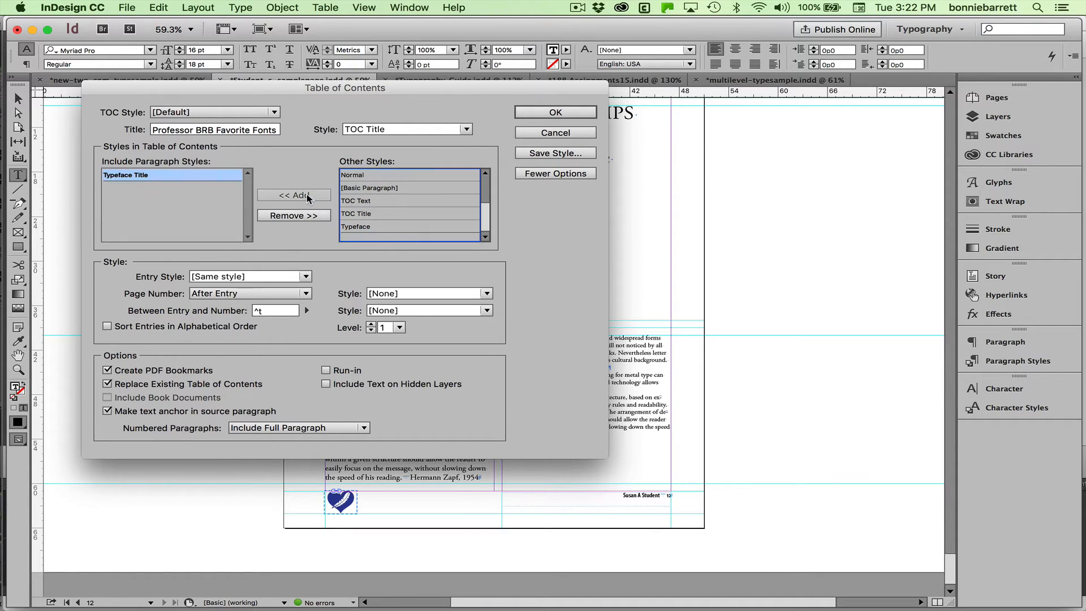
Give the Typeface Title level the TOC Title entry style and No Page Number.
left_click(306, 277)
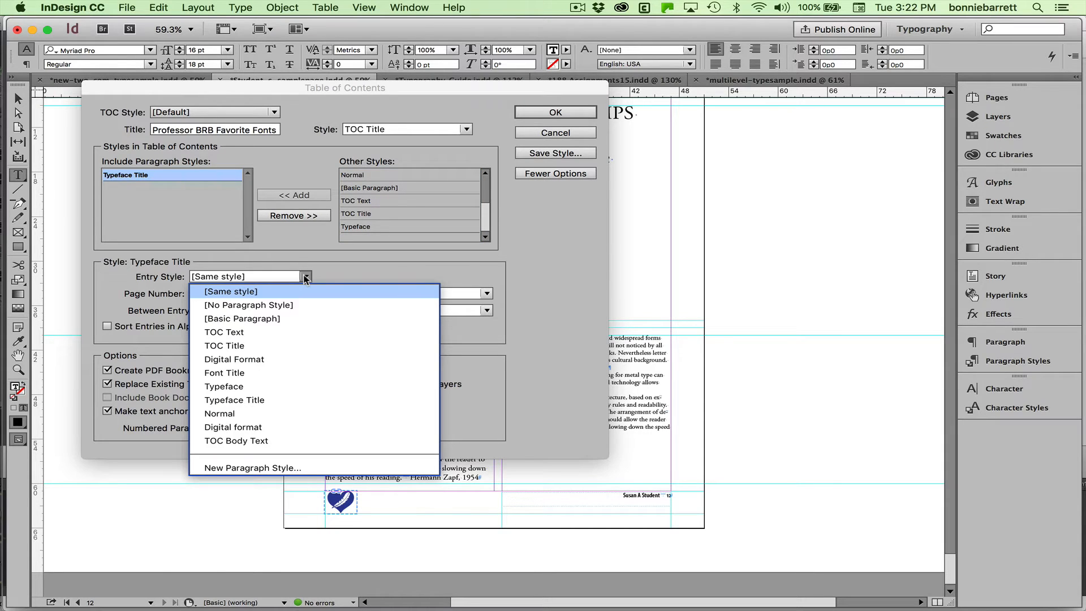
left_click(230, 345)
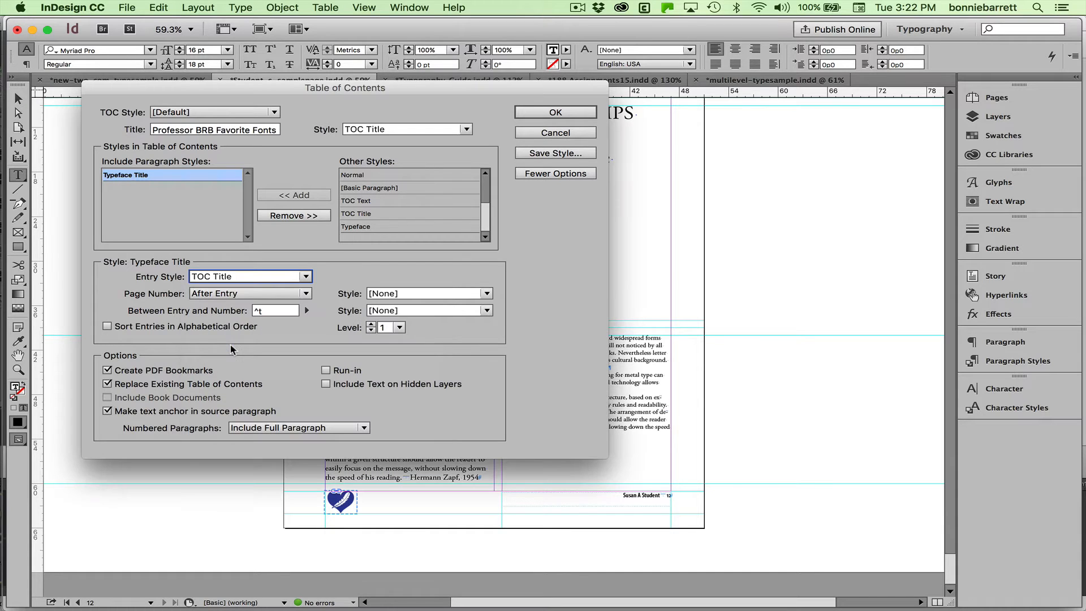
left_click(235, 293)
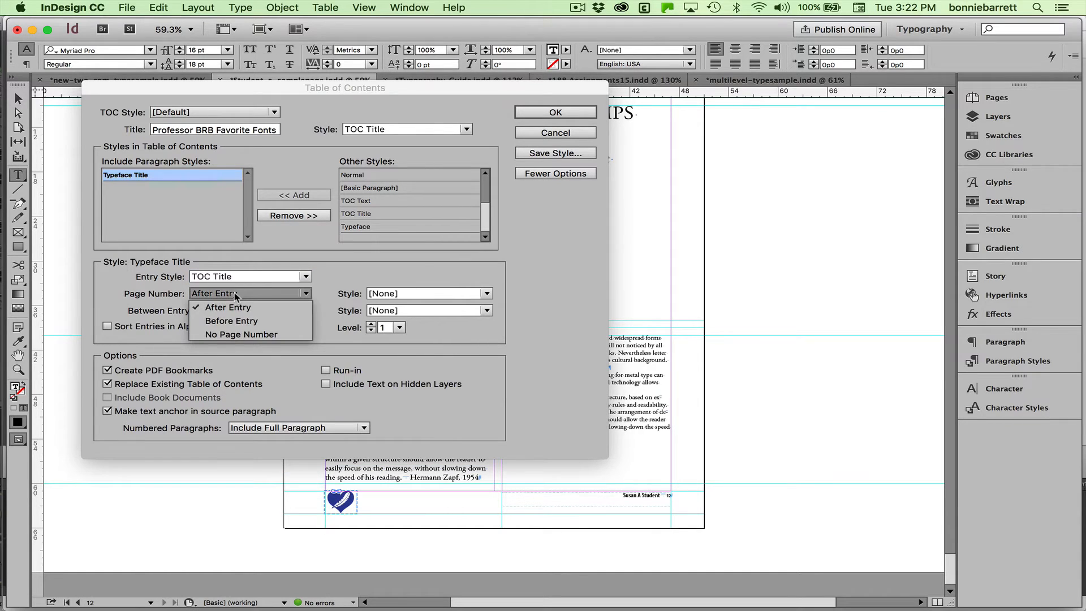
left_click(241, 334)
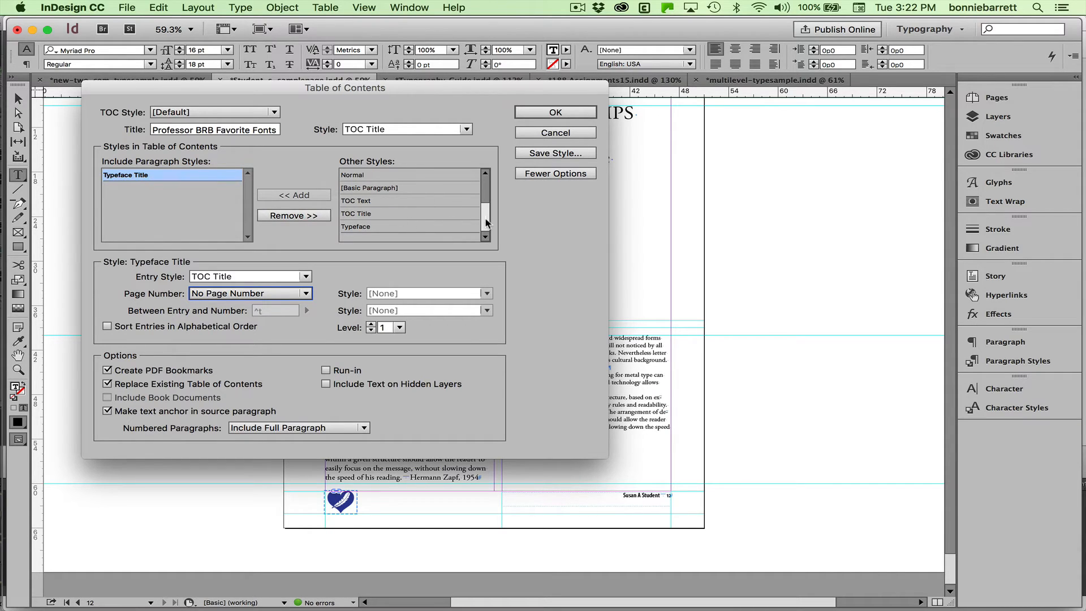
Add Font Title beneath Typeface Title as the second level, with TOC Text as its entry style.
left_click_drag(487, 222, 488, 177)
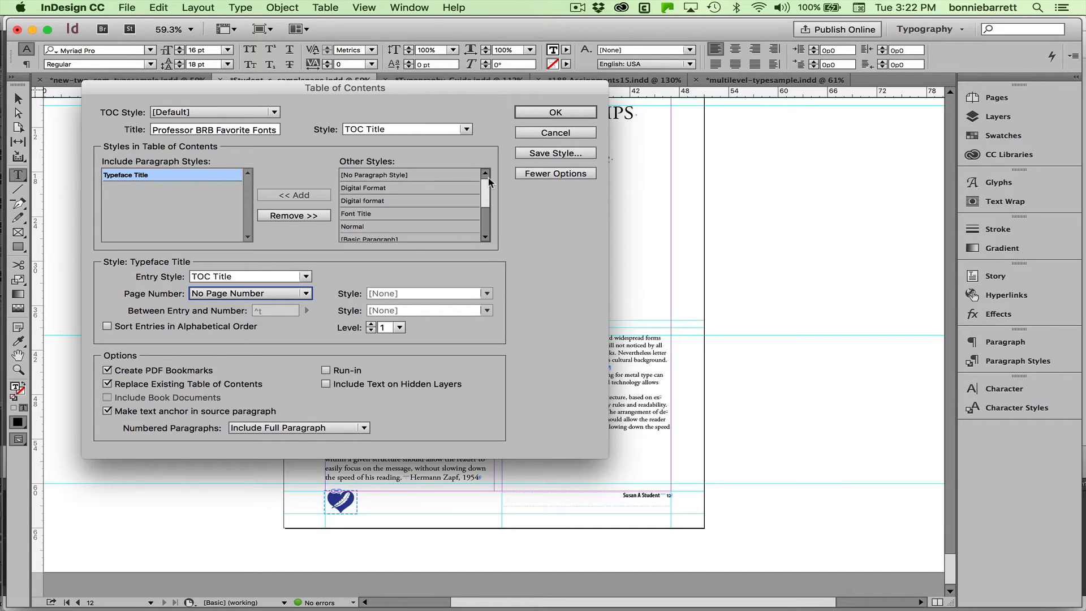
left_click(370, 215)
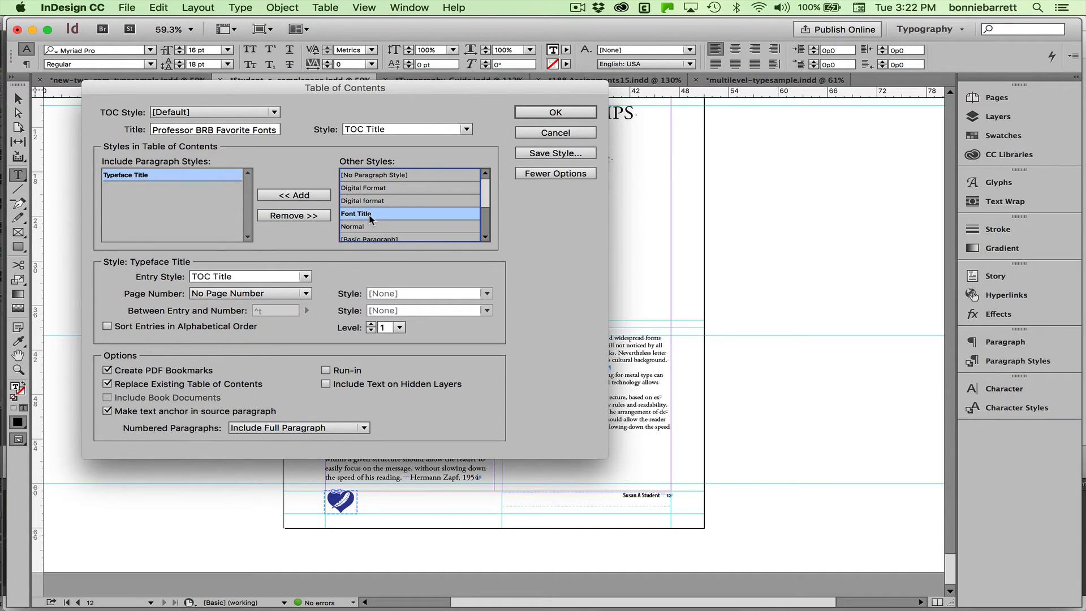
left_click(300, 195)
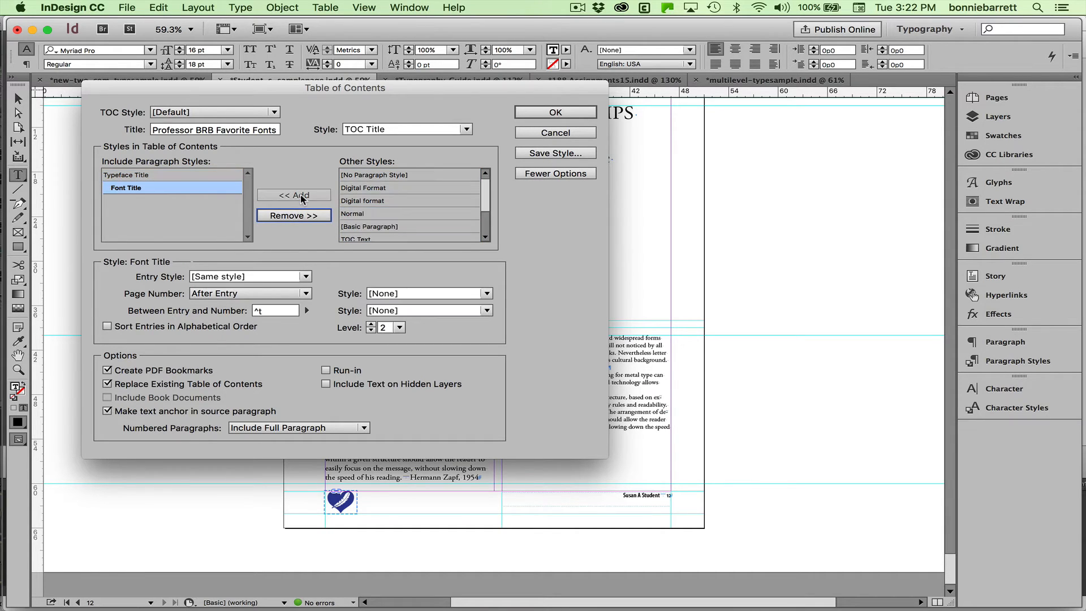
left_click(306, 276)
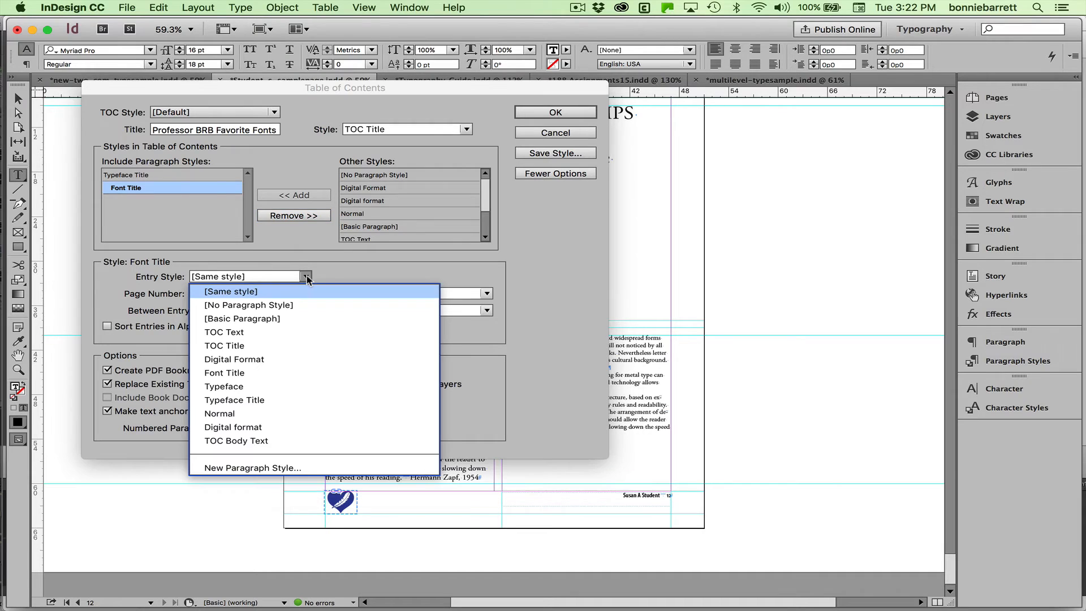
left_click(244, 333)
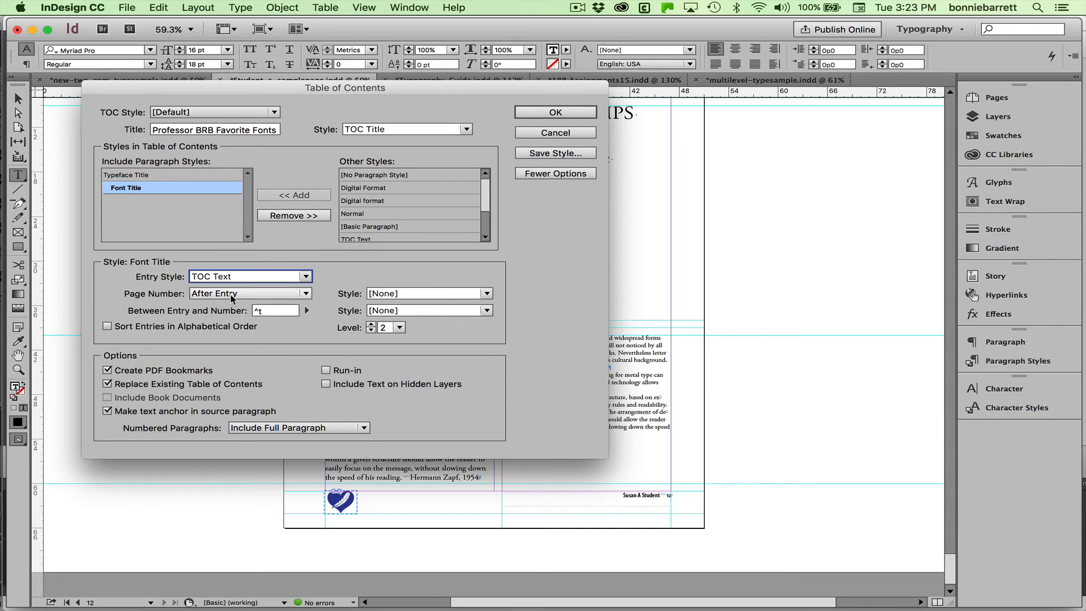
Style Font Title's page numbers with TOC Figures and separate them from entries by a Right Indent Tab styled with Tab Leaders.
left_click(487, 293)
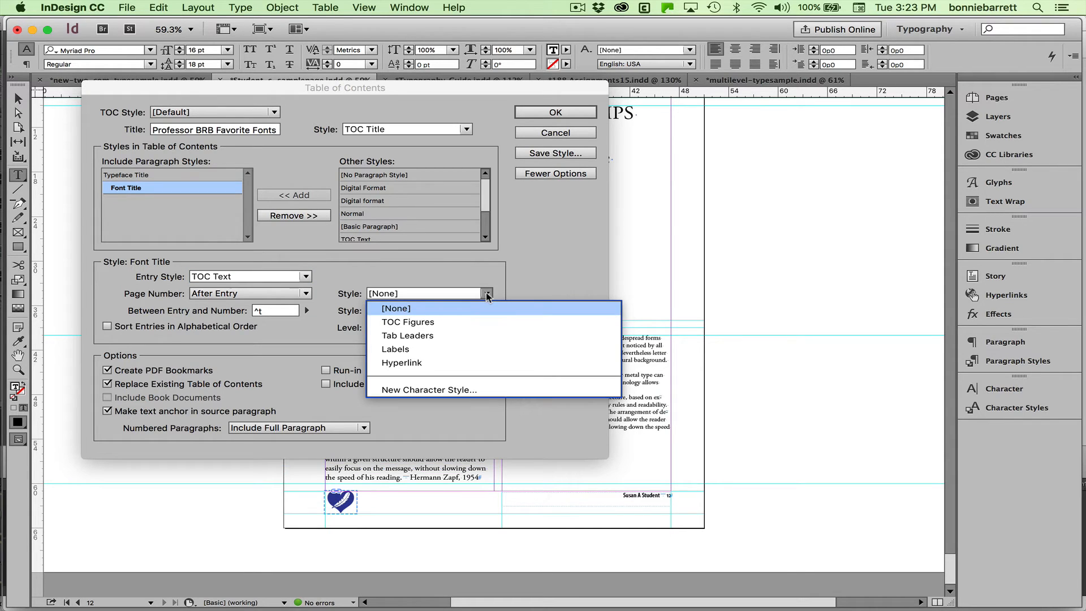
left_click(413, 322)
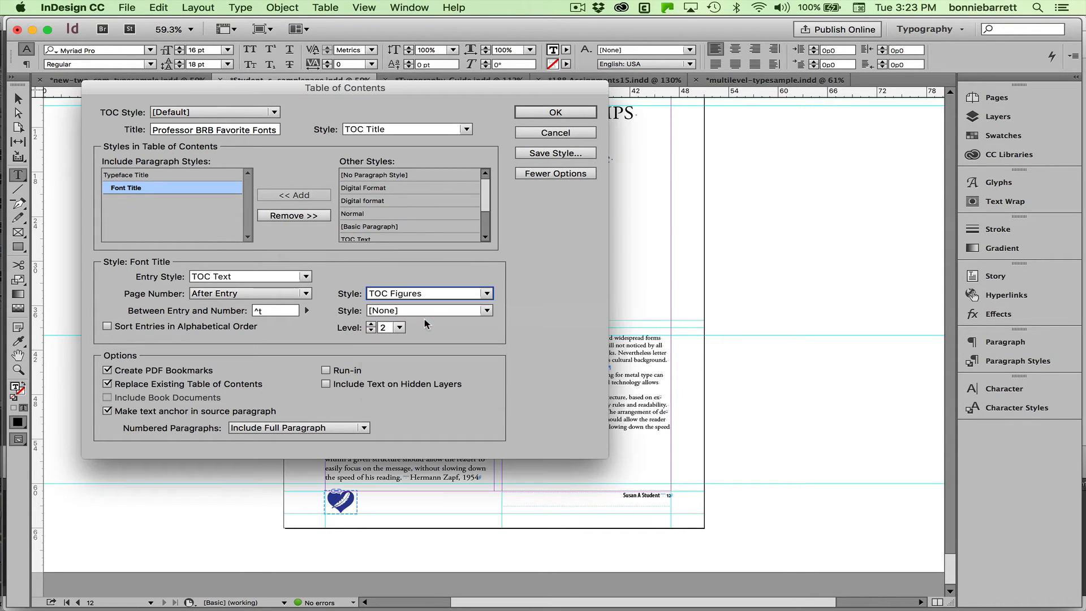
left_click(253, 311)
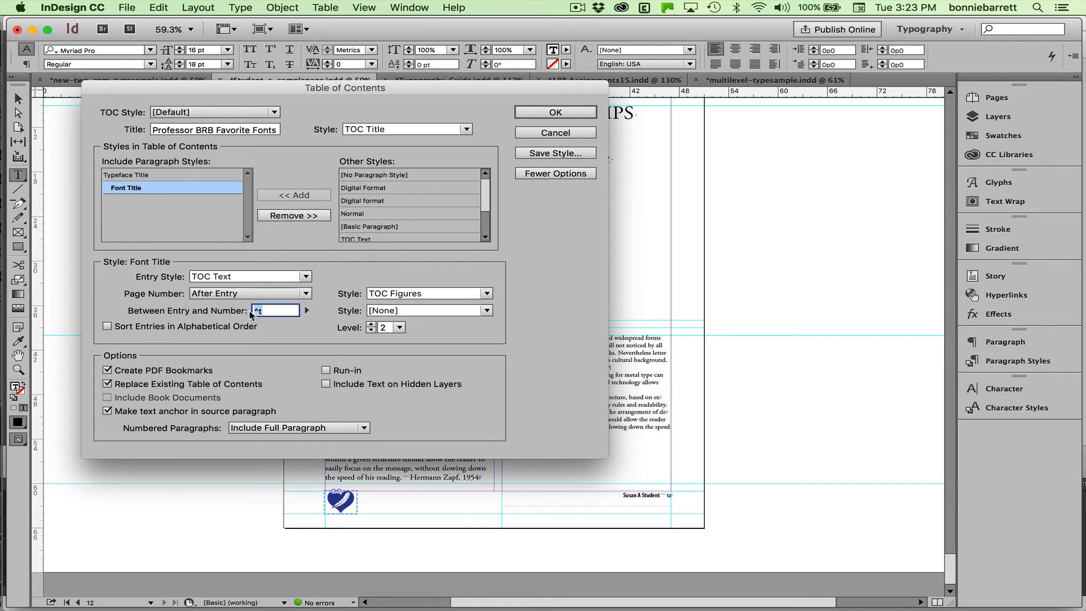
left_click(307, 310)
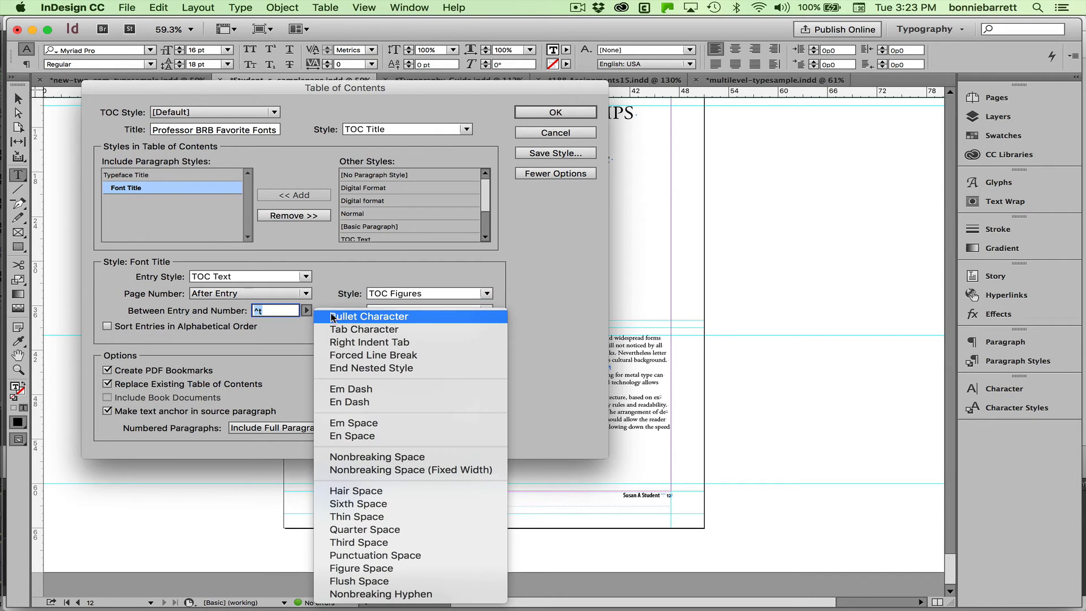
left_click(362, 342)
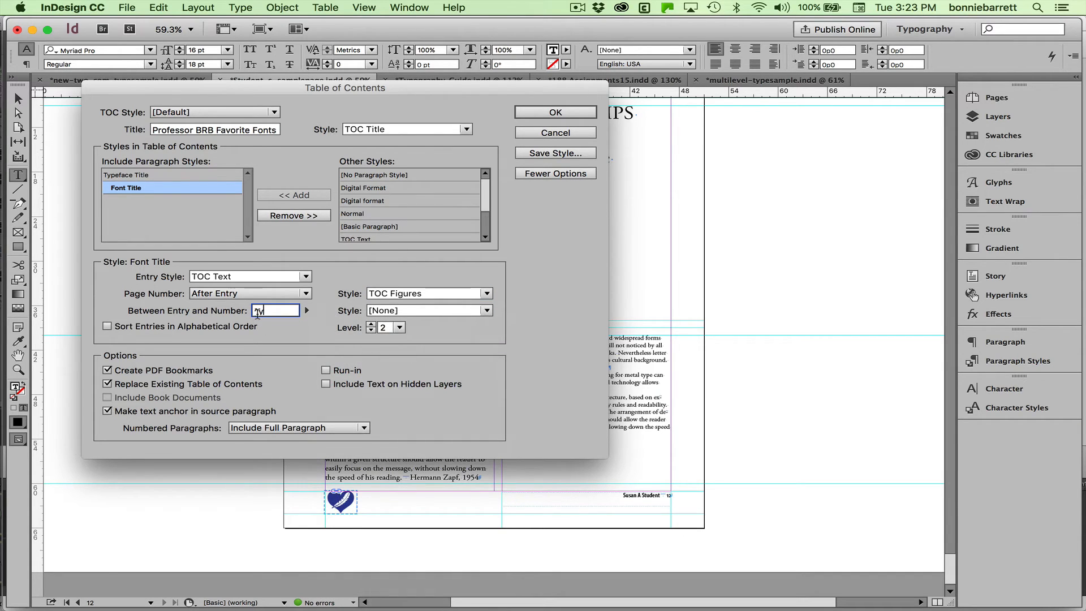
left_click(486, 311)
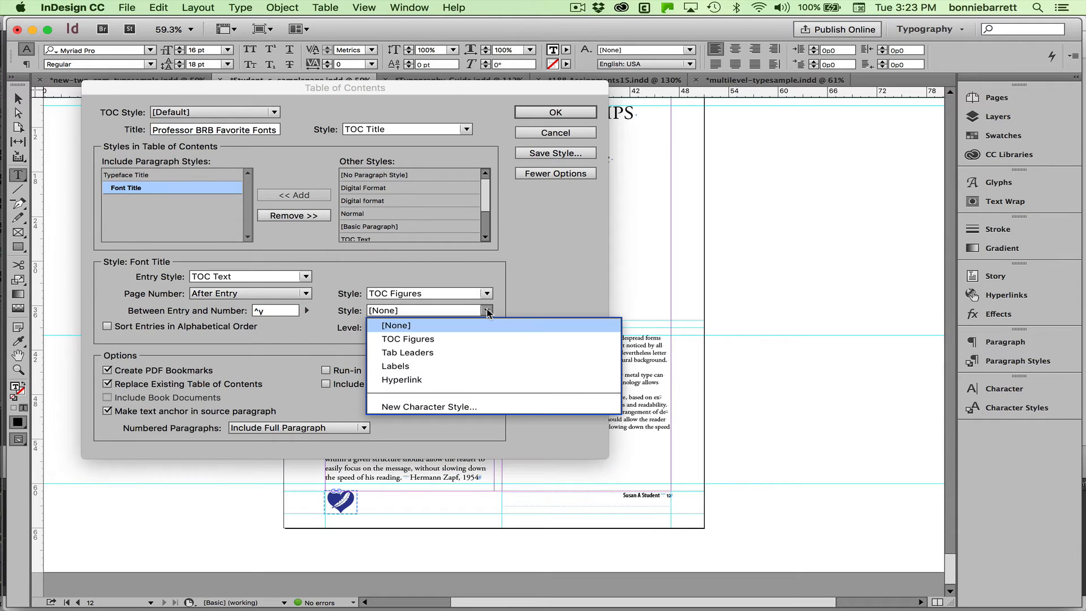
left_click(421, 353)
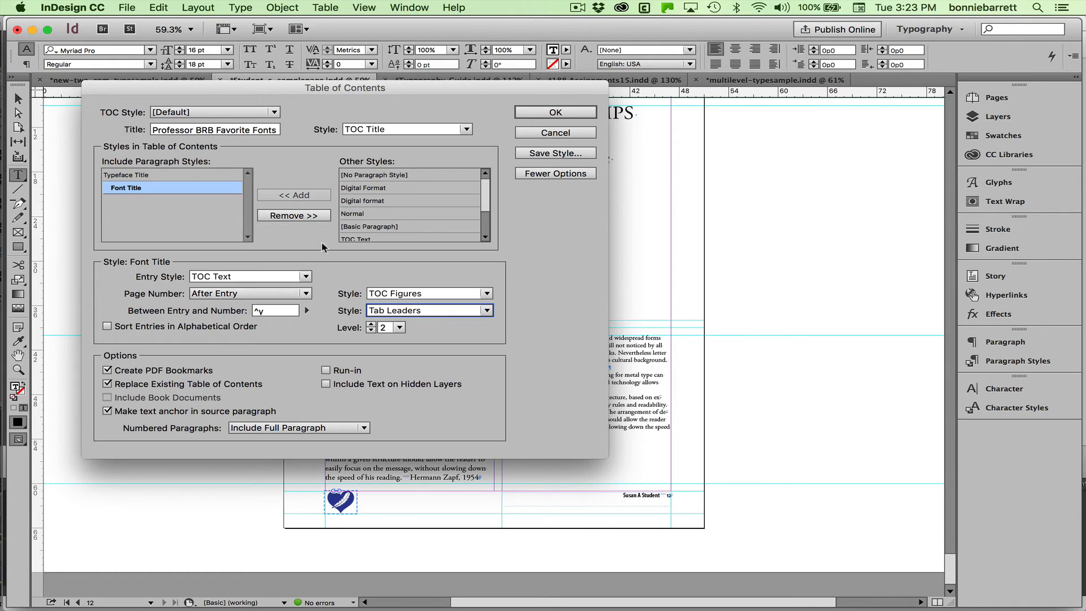
Generate the revised table of contents over the existing one and go to the contents page.
left_click(556, 113)
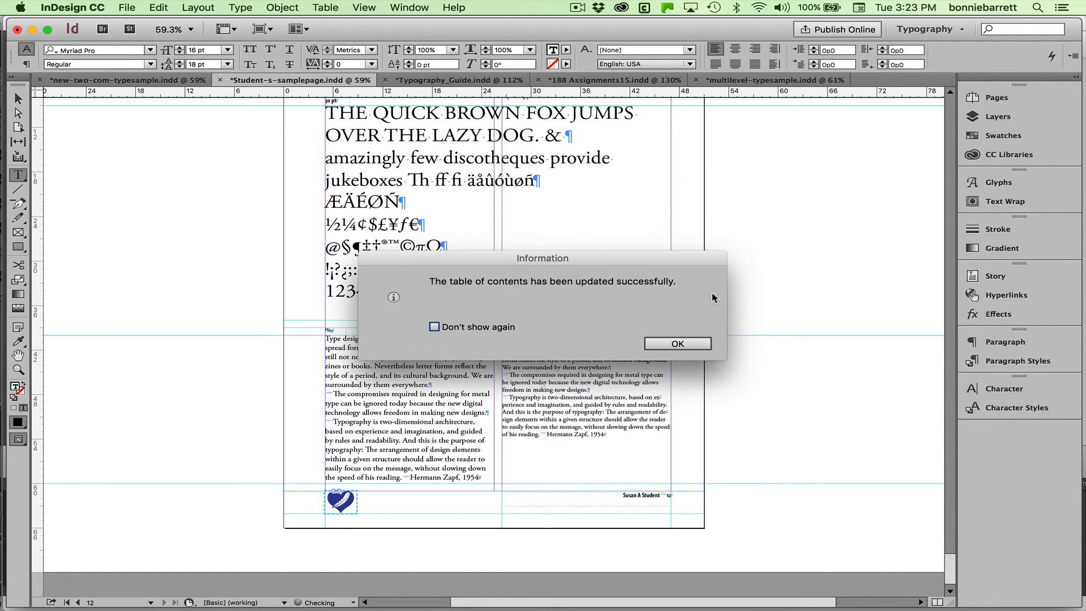
left_click(679, 343)
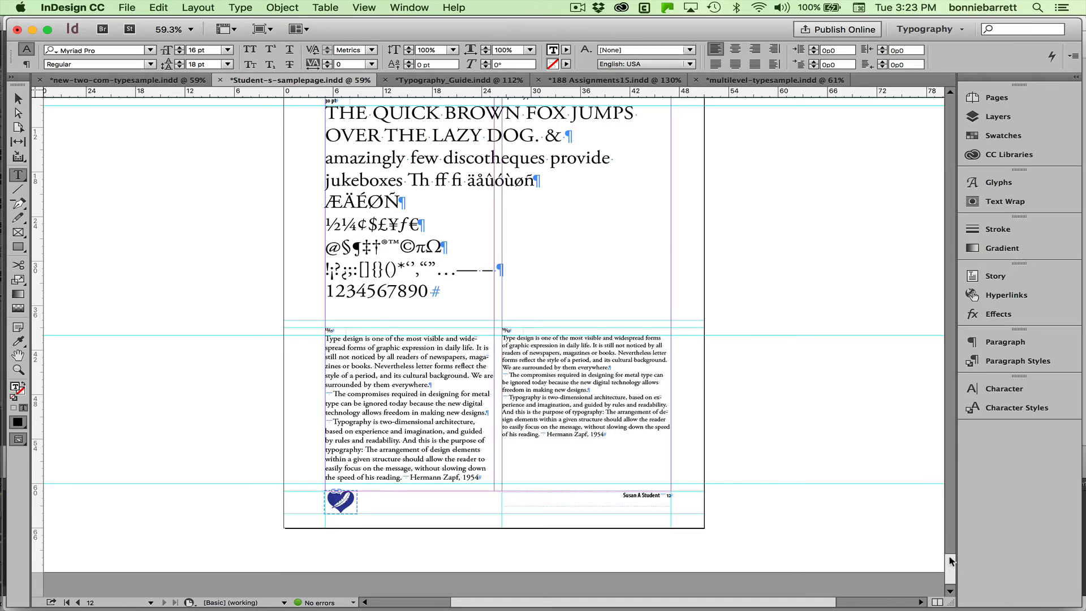
left_click_drag(952, 561, 931, 90)
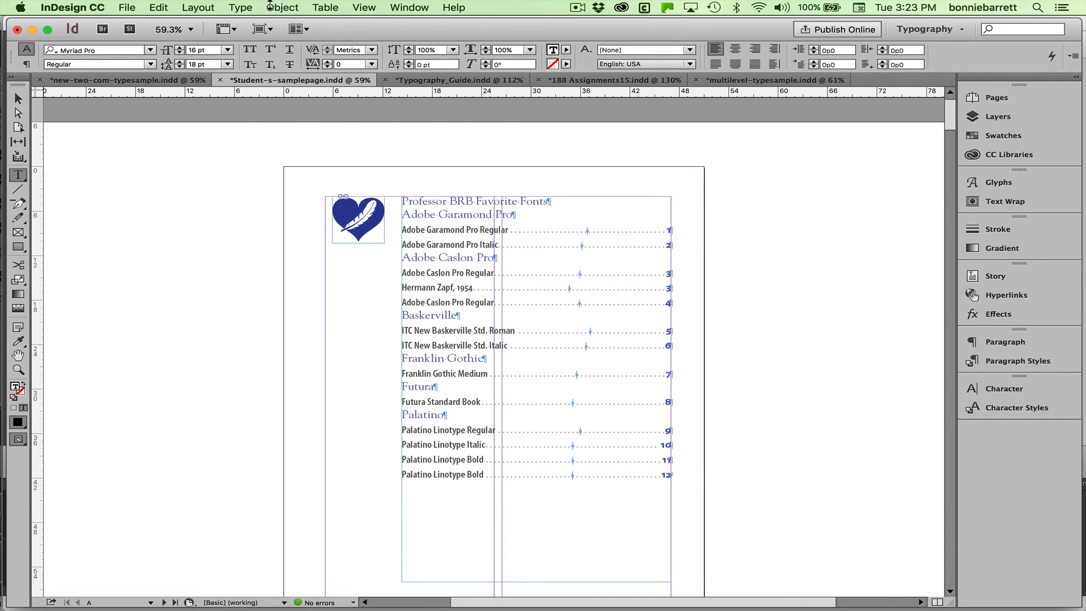
Preview the contents page without guides or hidden characters and enlarge it to 75%, with the Type tool ready.
left_click(266, 29)
left_click(280, 69)
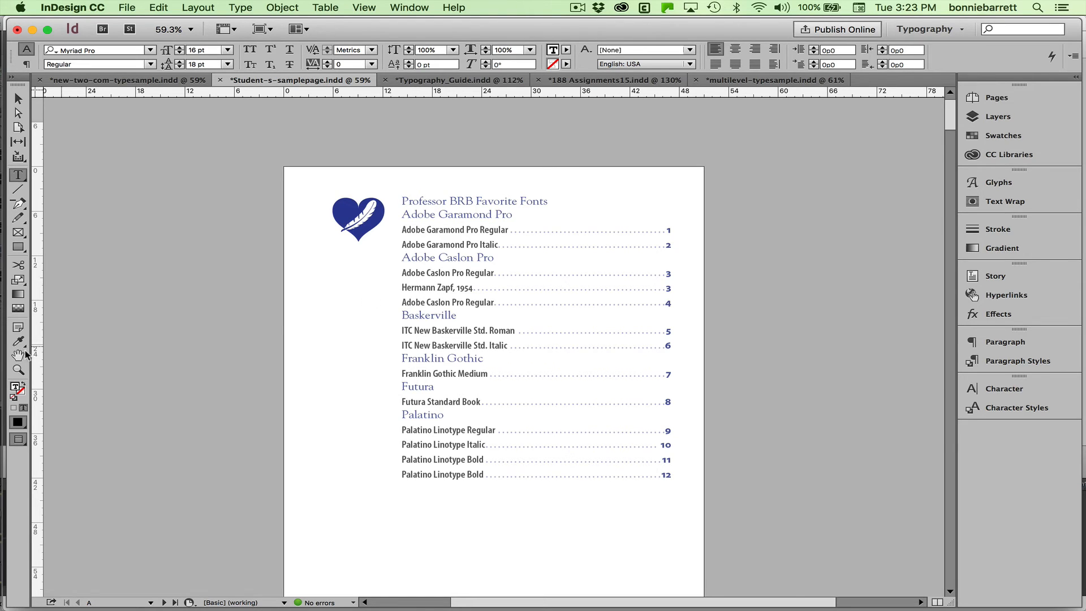
left_click(18, 371)
left_click(379, 196)
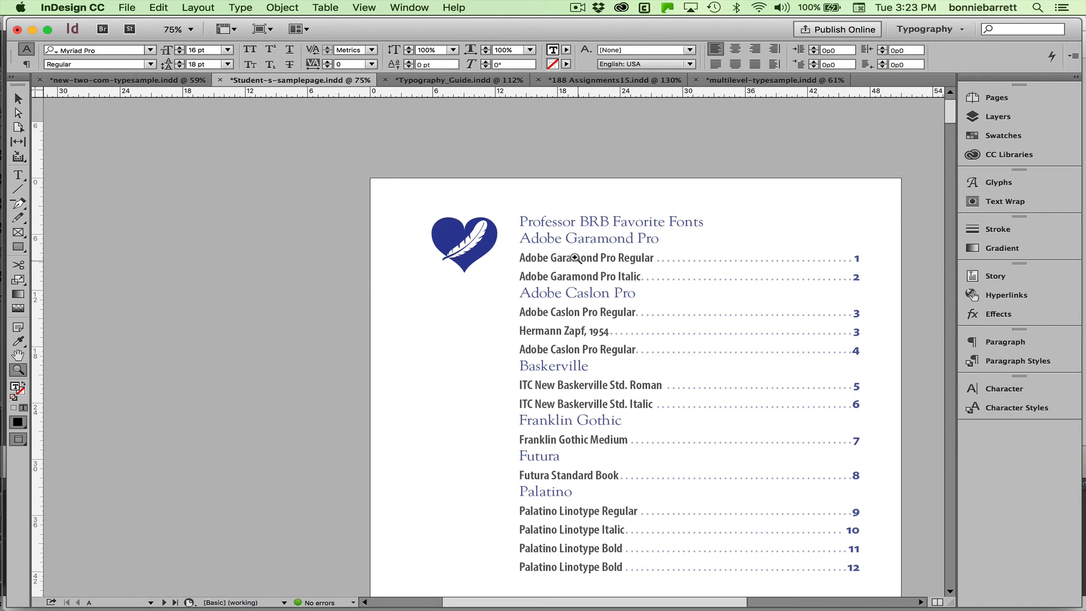
left_click(18, 176)
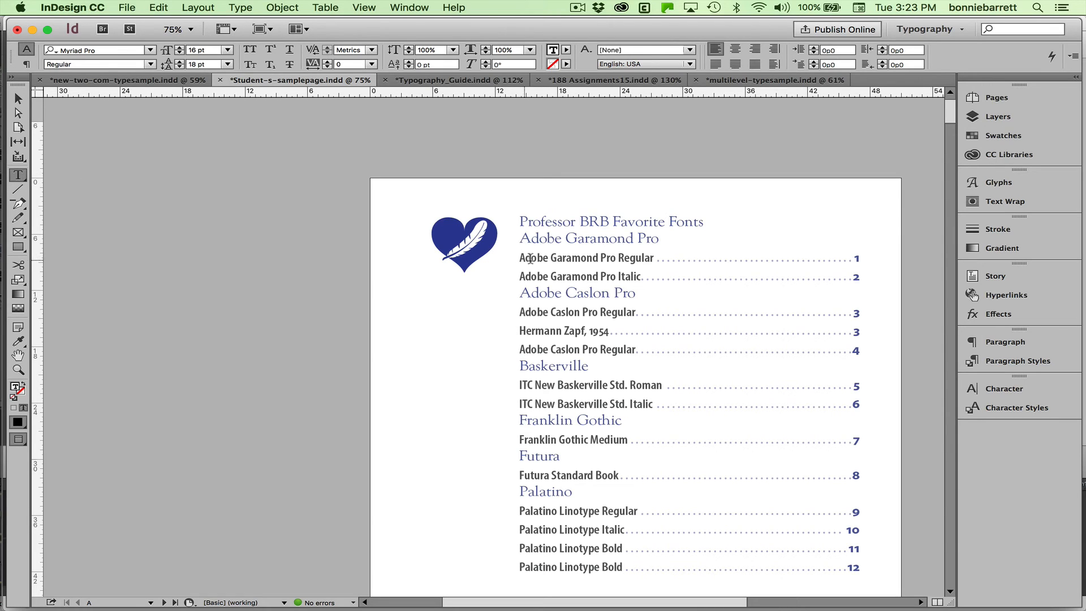
Edit the TOC Text paragraph style applied to the font entries, setting its left indent to 1p6.
left_click_drag(531, 259, 586, 259)
left_click(1035, 361)
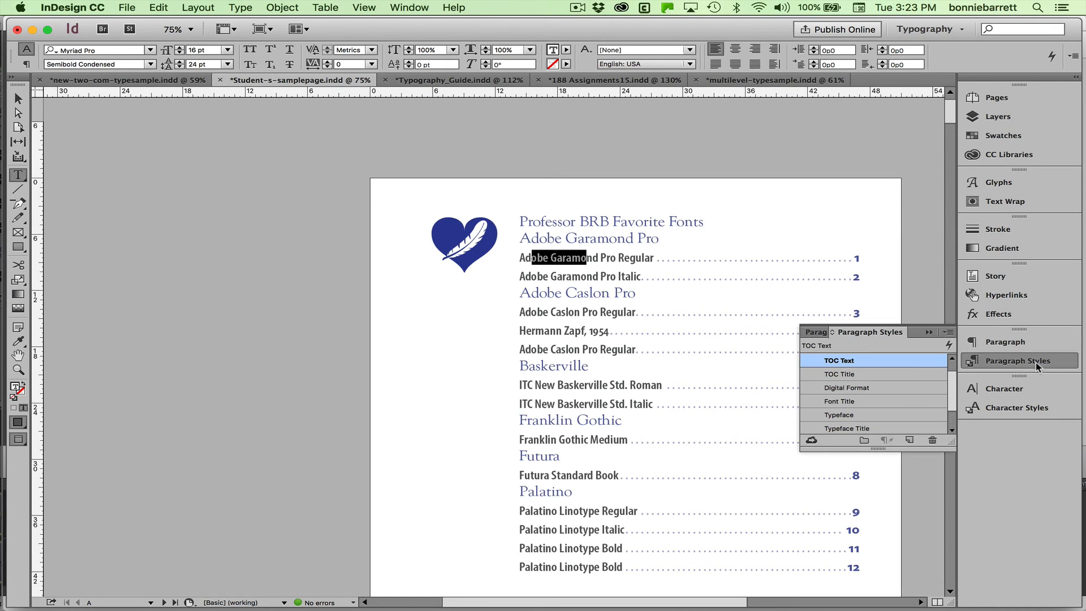
double_click(873, 359)
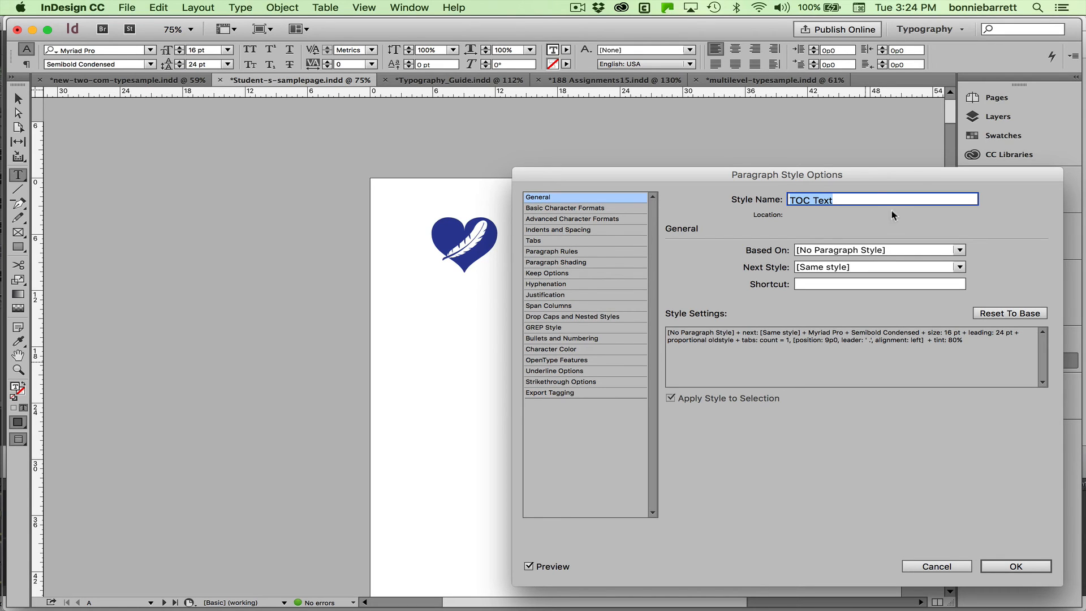
left_click(939, 567)
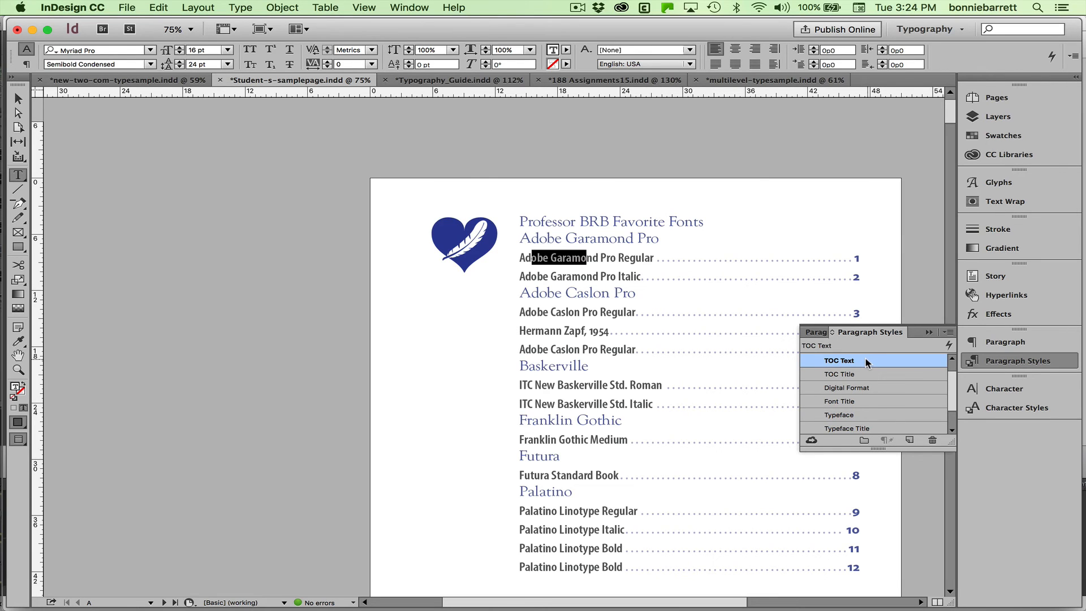
double_click(865, 361)
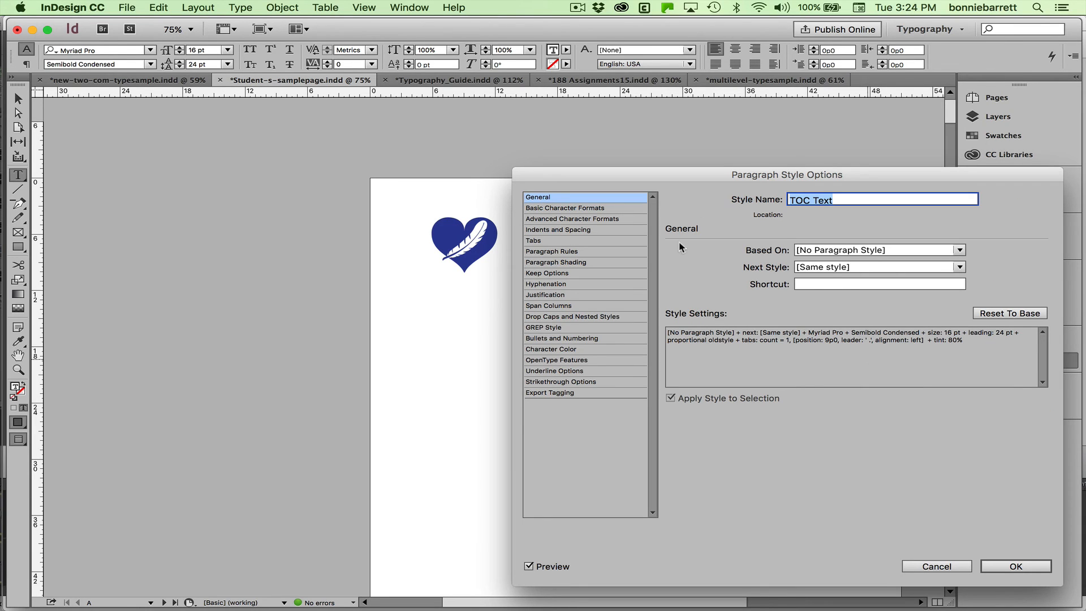
left_click(582, 230)
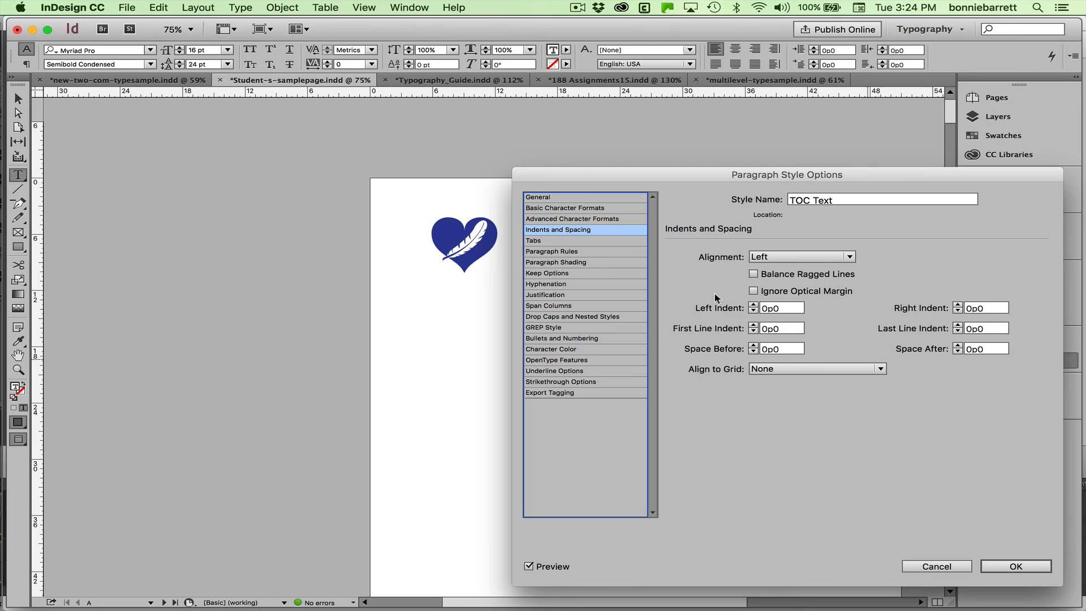
left_click(768, 308)
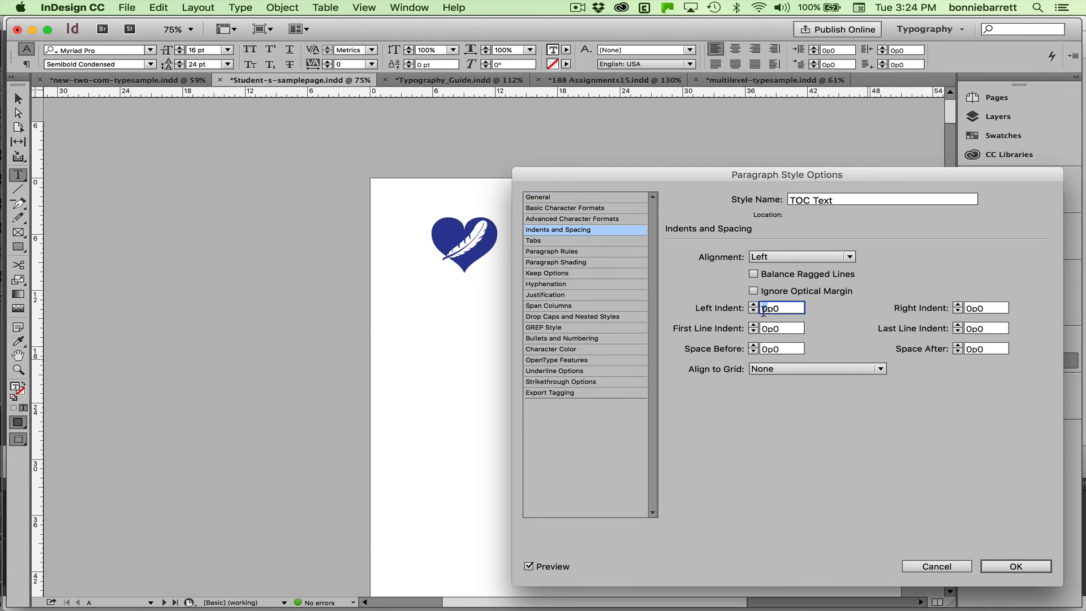
type("1p6")
Preview the new indent on the contents page and accept the TOC Text style change.
left_click_drag(646, 174, 804, 186)
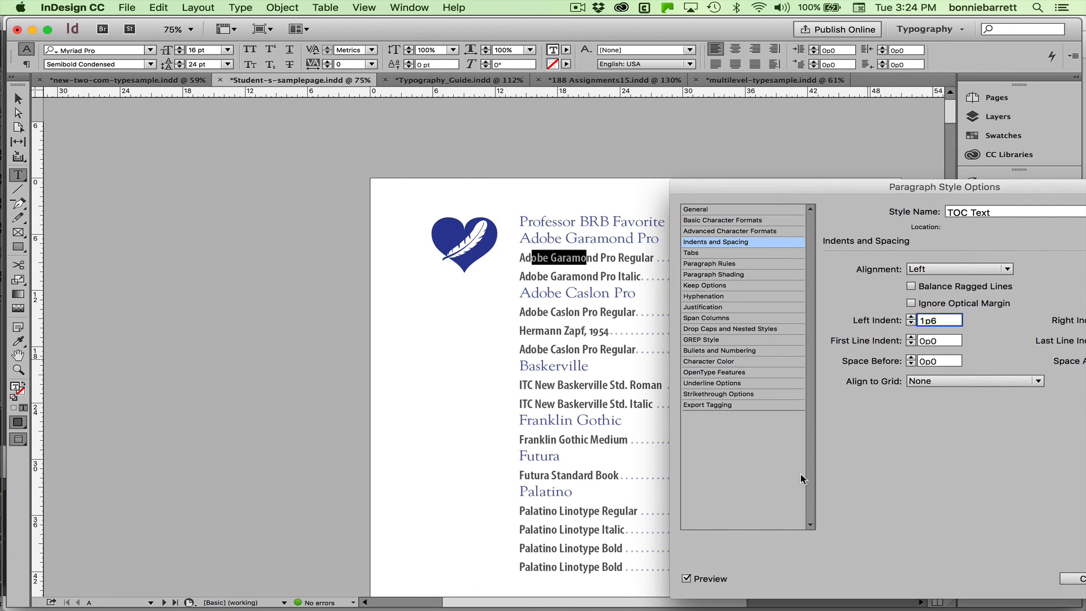
left_click(694, 578)
left_click(693, 578)
left_click(693, 578)
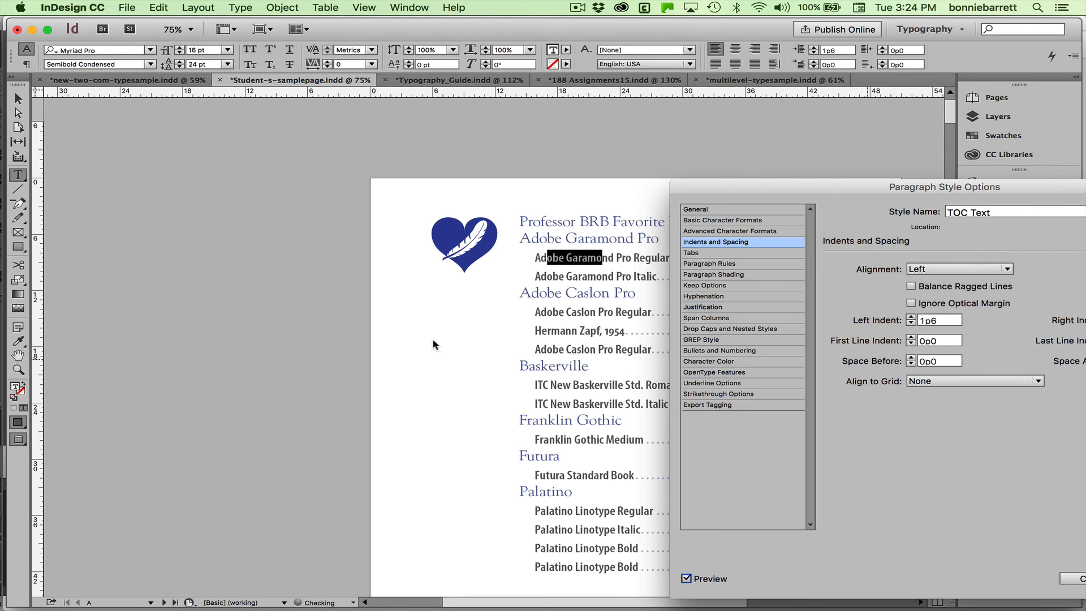
left_click_drag(877, 184, 688, 129)
left_click(999, 531)
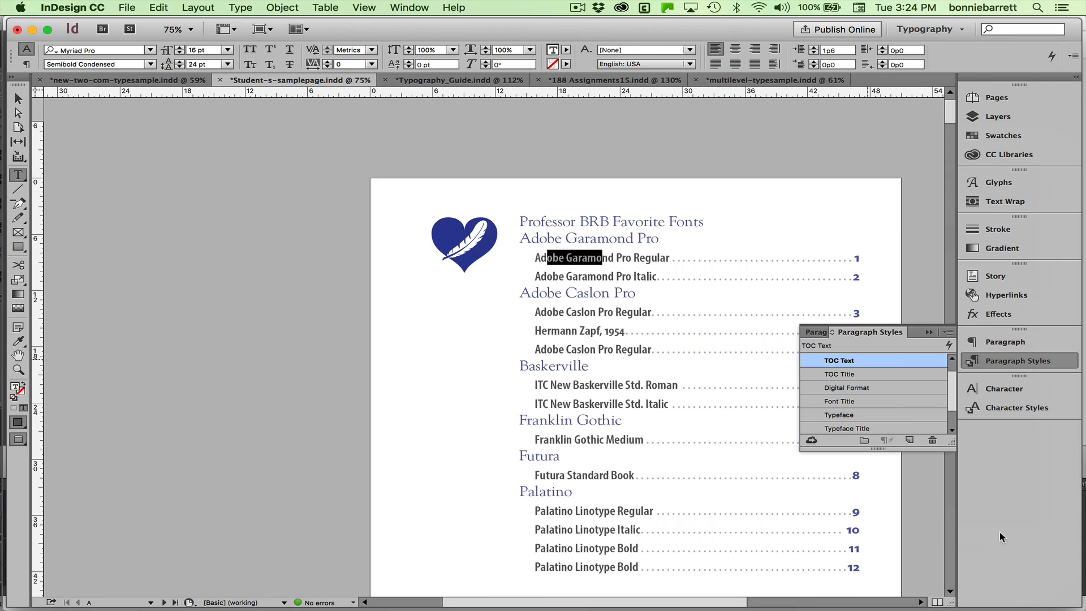
Clear the text selection, put away the paragraph styles list and review the indented font entries on the contents page.
left_click(546, 312)
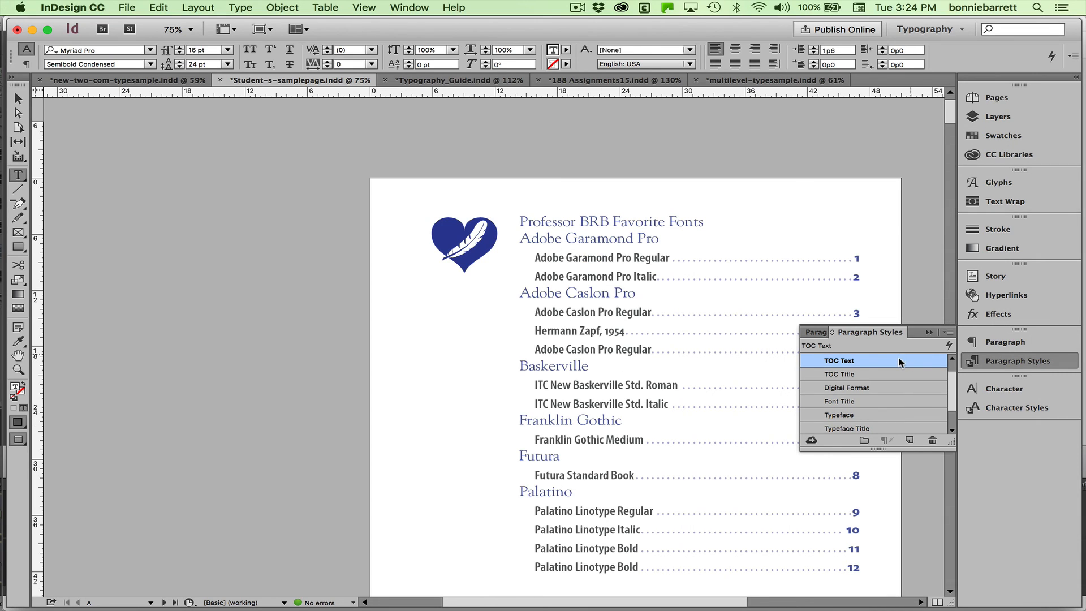
left_click(930, 332)
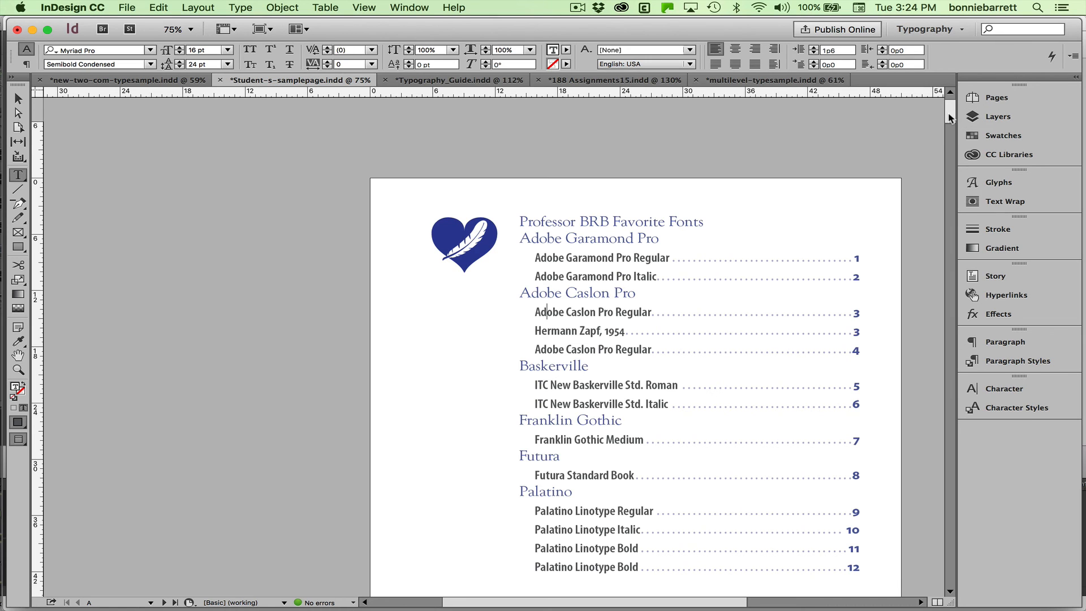
scroll(949, 117, "down", 10)
scroll(947, 117, "up", 10)
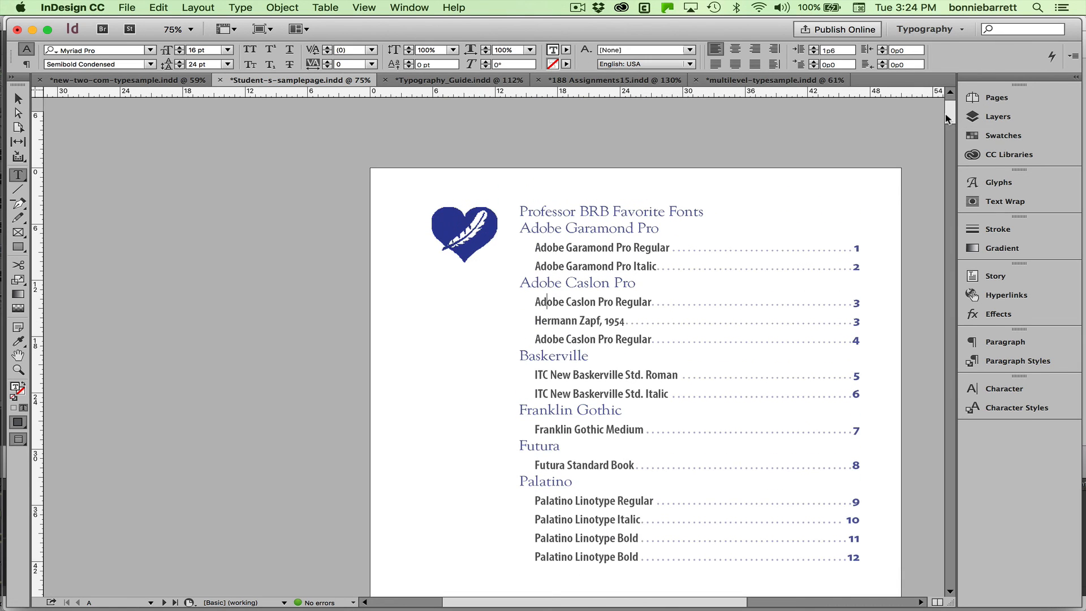
scroll(945, 114, "down", 3)
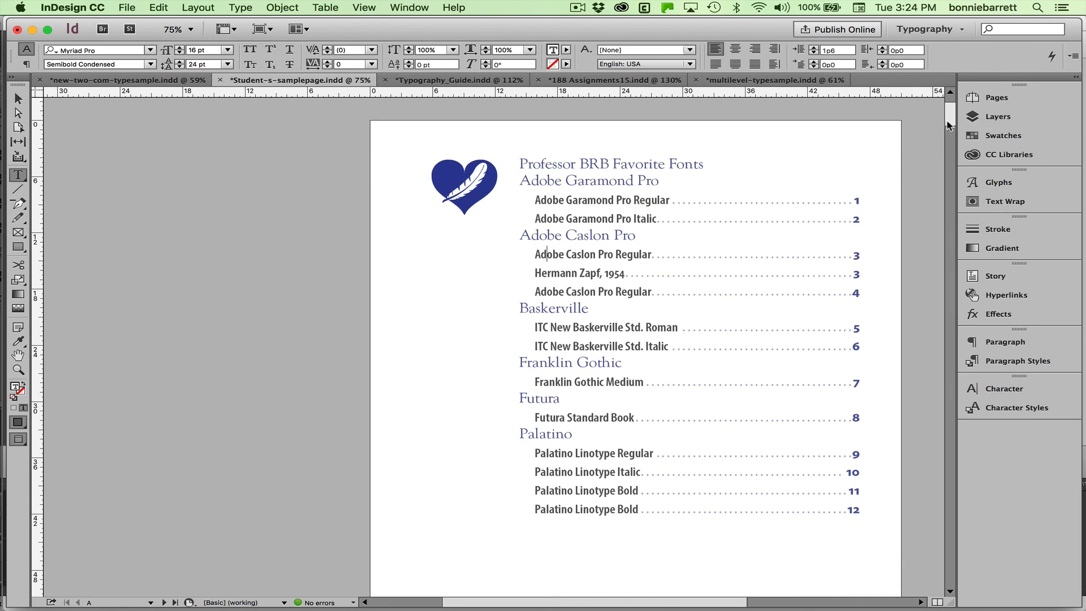